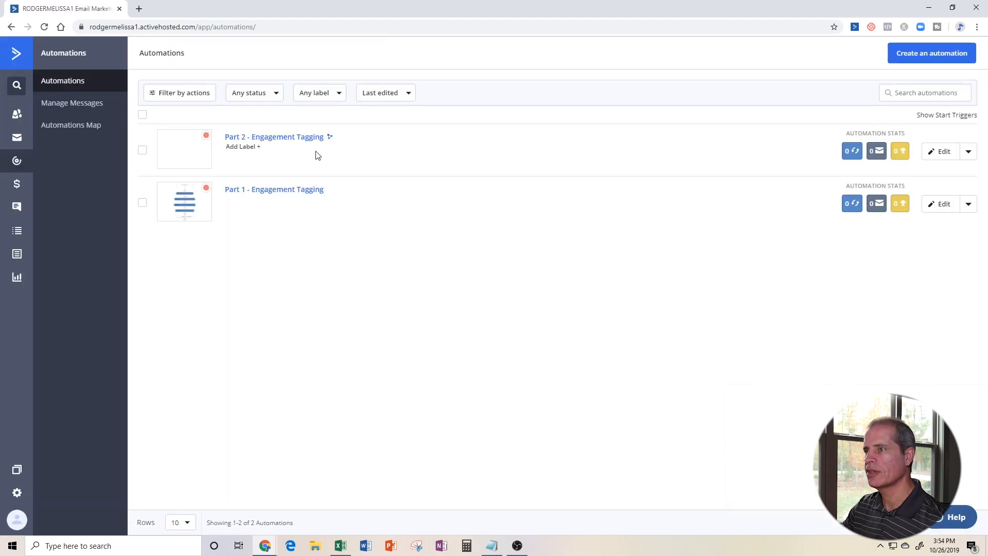
# Create a new automation from scratch without a start trigger, and dismiss the prompt for a first action
pyautogui.click(922, 54)
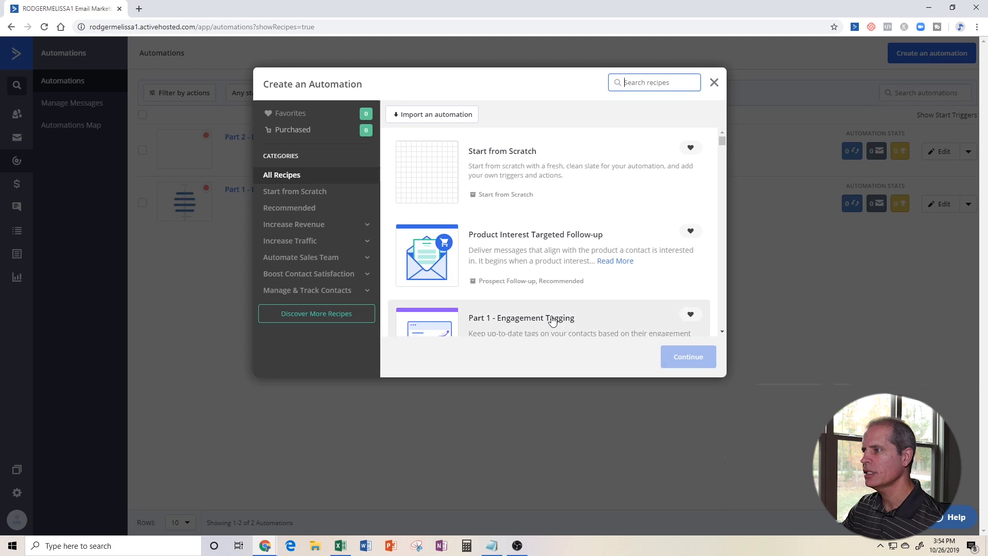
pyautogui.click(487, 178)
pyautogui.click(689, 357)
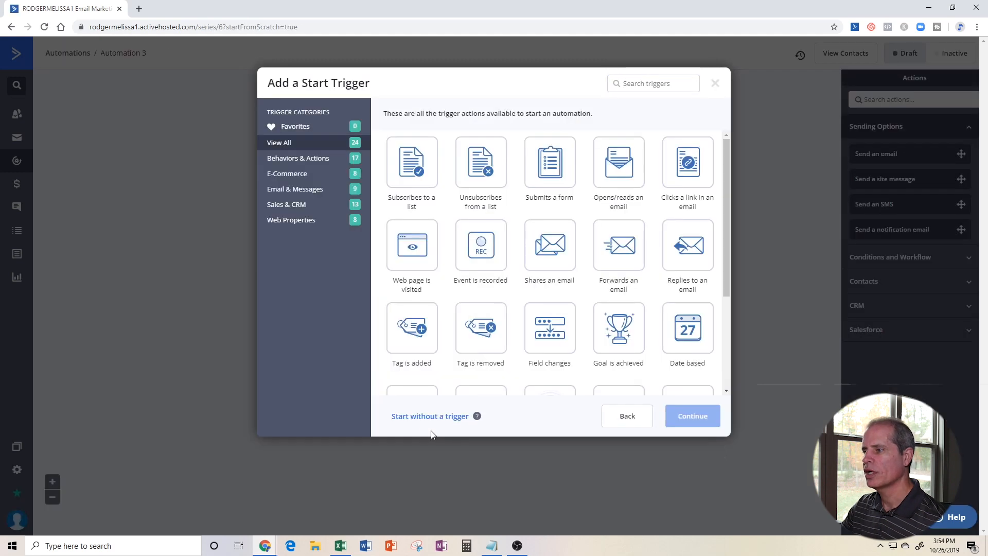
pyautogui.click(427, 419)
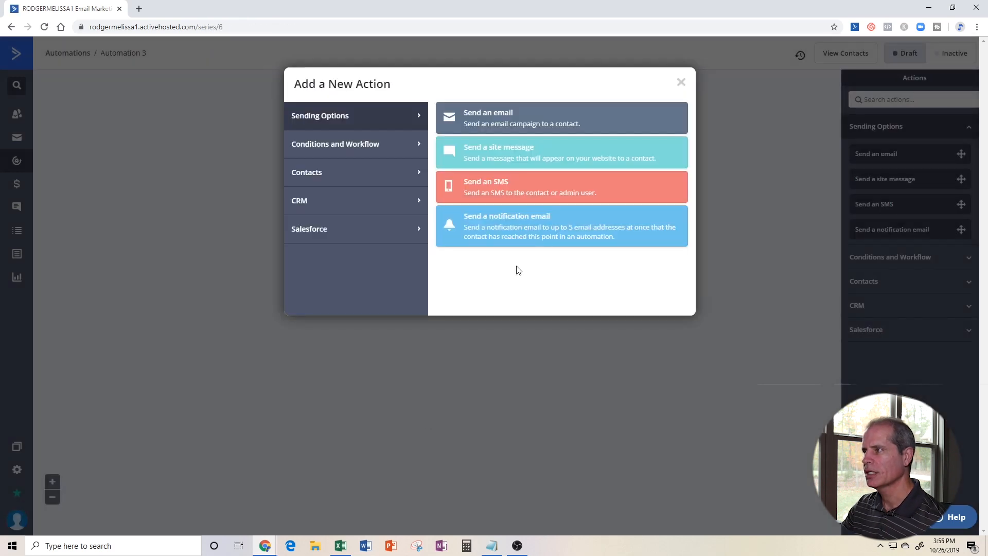
pyautogui.click(681, 83)
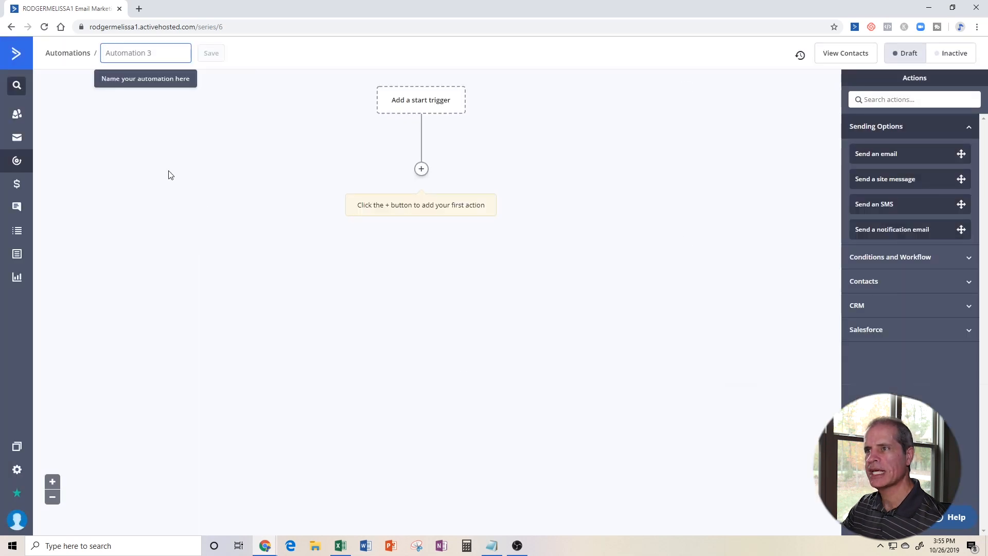
# Name the new automation "Re-engage" and save the name
pyautogui.click(137, 55)
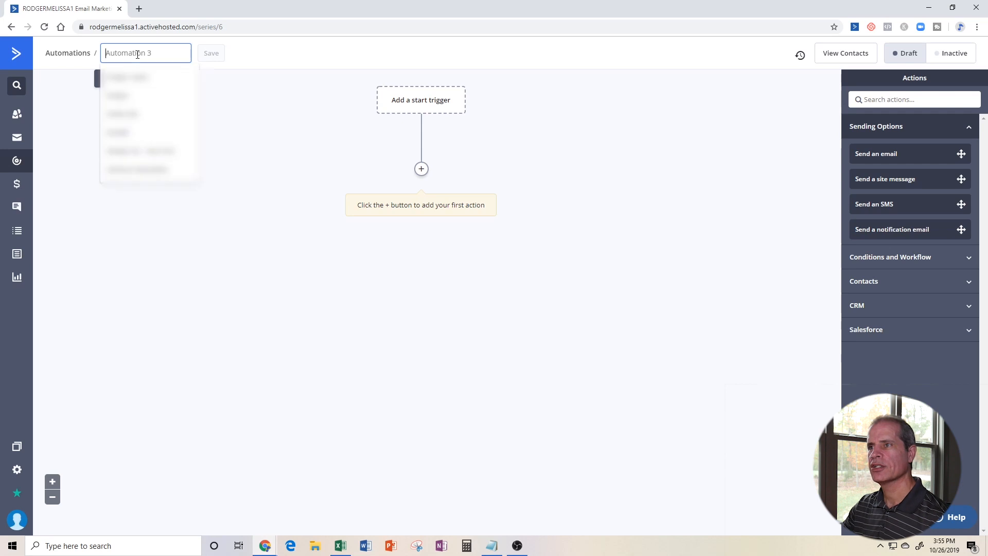
pyautogui.write('Re-engage')
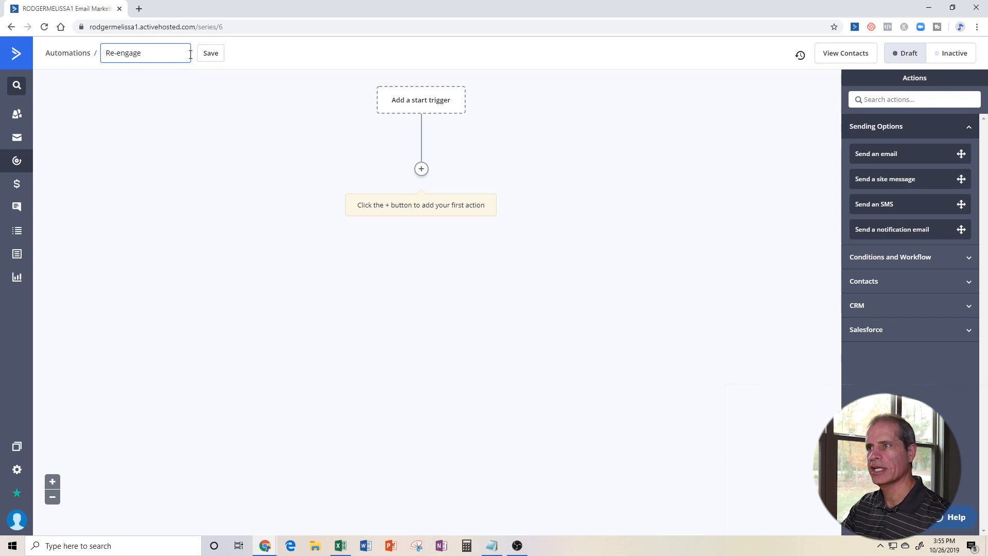
pyautogui.click(210, 54)
# Add a first action to the Re-engage automation that adds the existing tag "Re-engage In-Process" to the contact
pyautogui.click(421, 169)
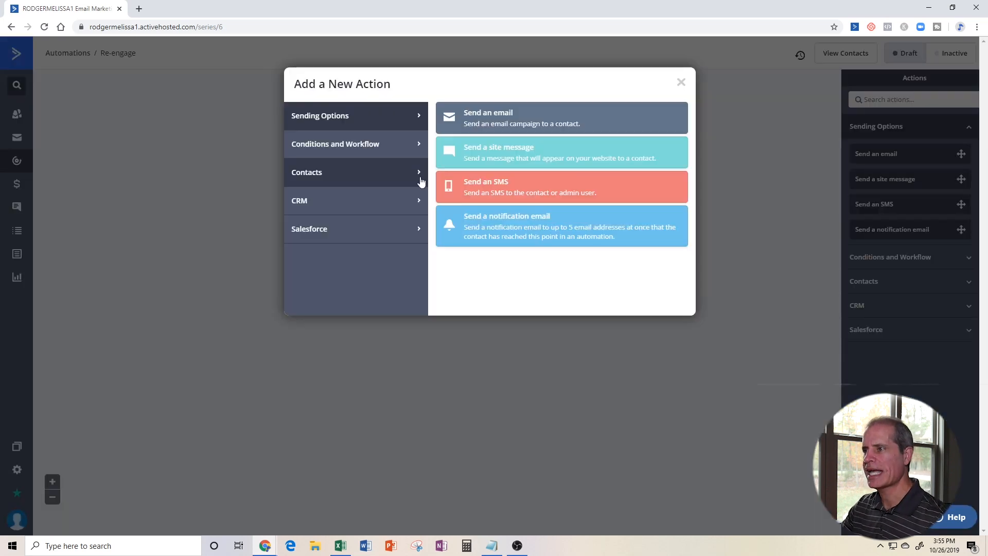
pyautogui.click(337, 177)
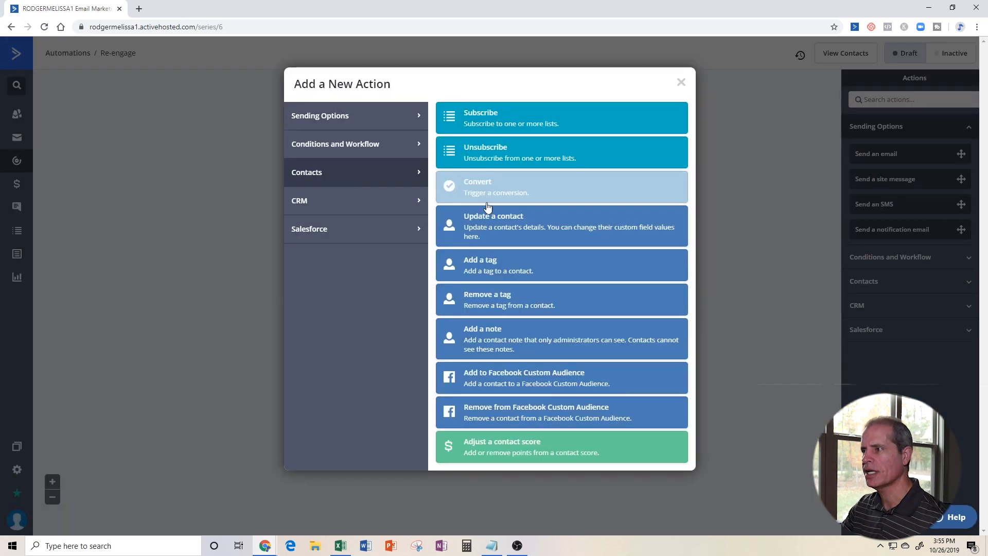
pyautogui.click(491, 272)
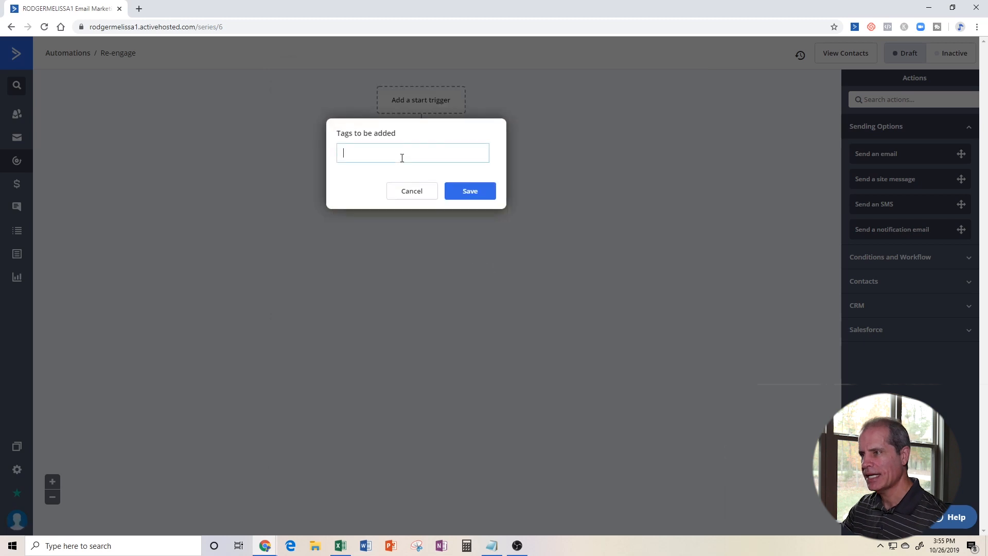
pyautogui.write('re')
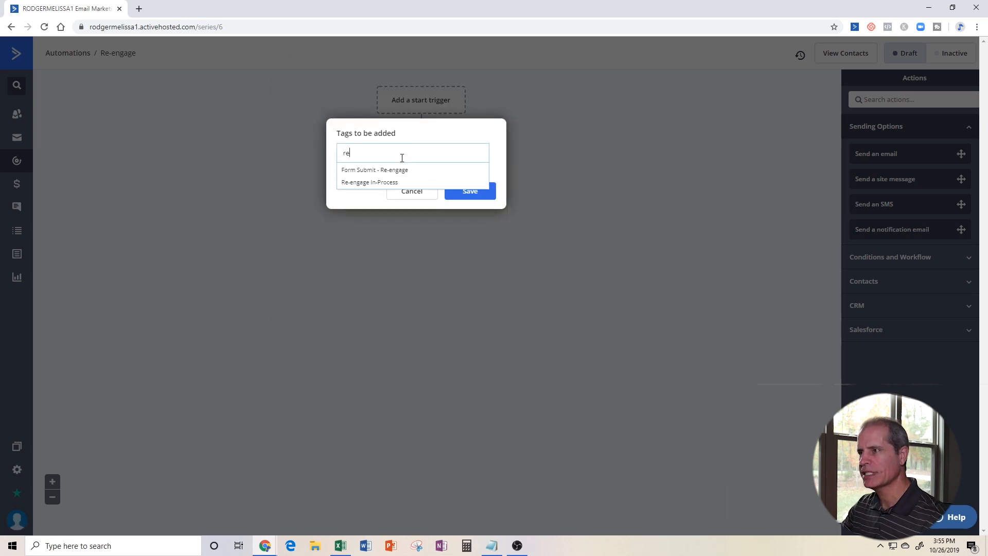
pyautogui.click(380, 183)
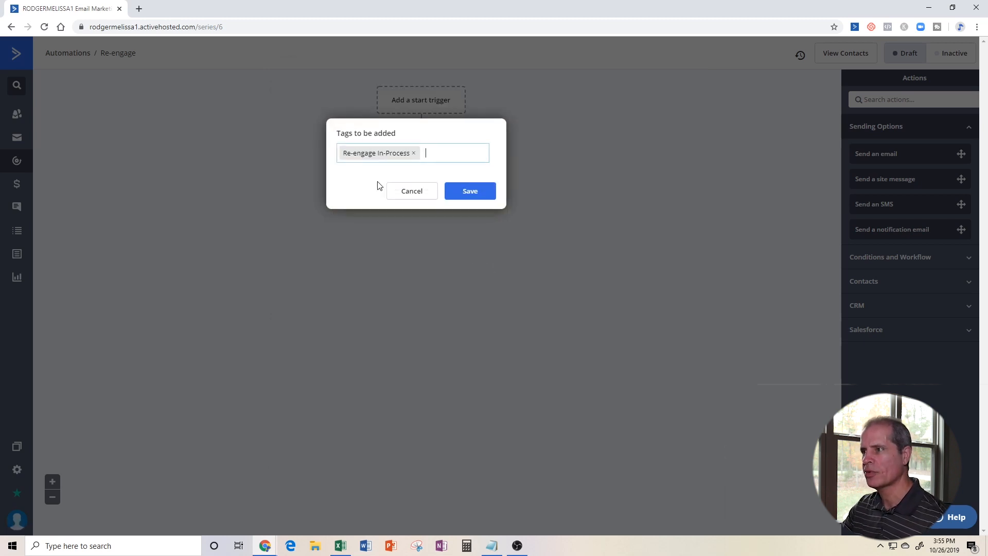
pyautogui.click(470, 194)
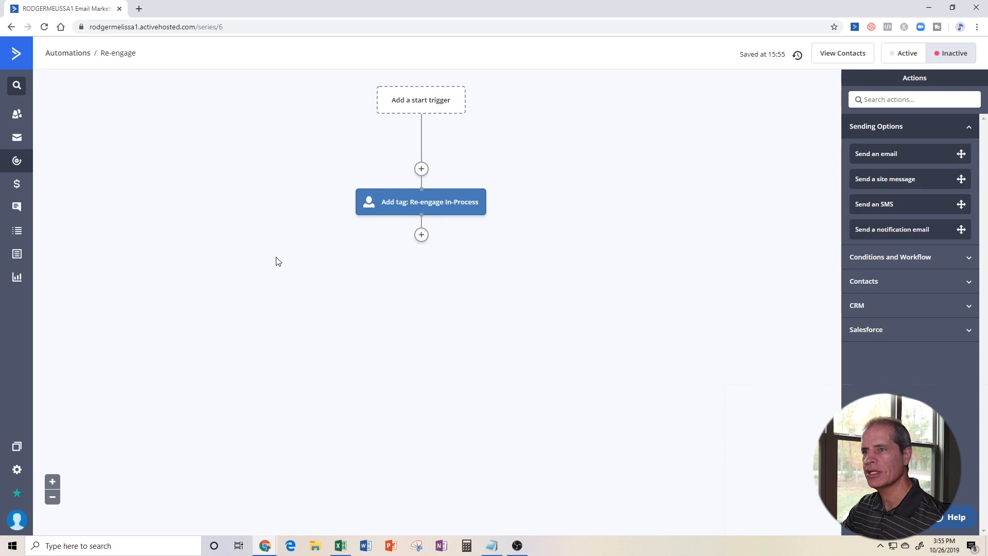
# Open the options of the "Contact reads any email" start trigger in the Part 2 - Engagement Tagging automation
pyautogui.click(17, 164)
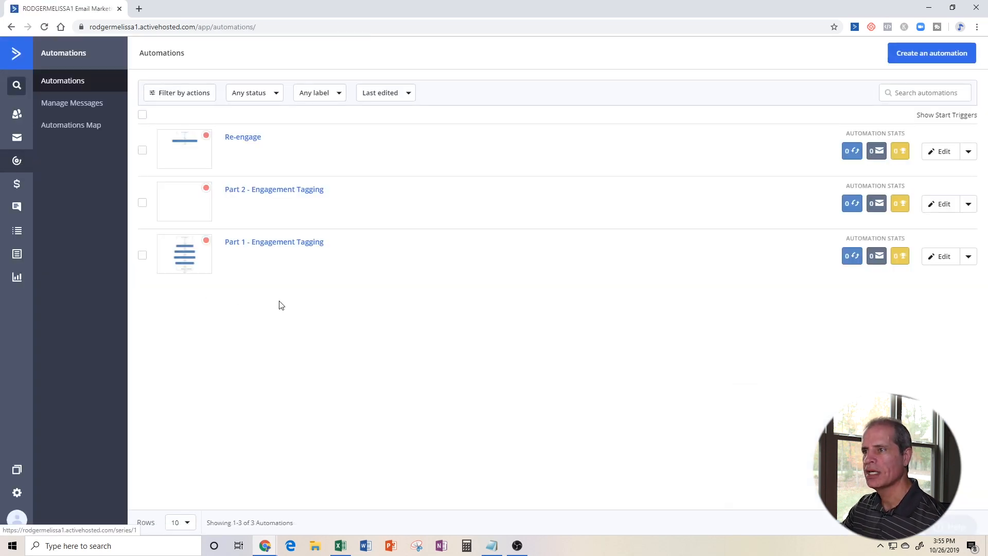
pyautogui.click(274, 192)
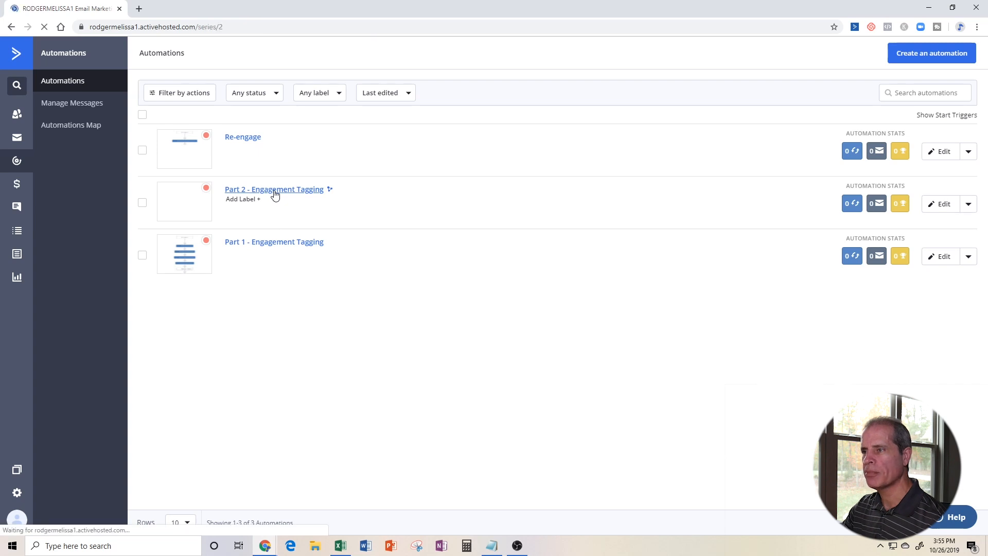
pyautogui.moveTo(377, 131)
pyautogui.click(361, 129)
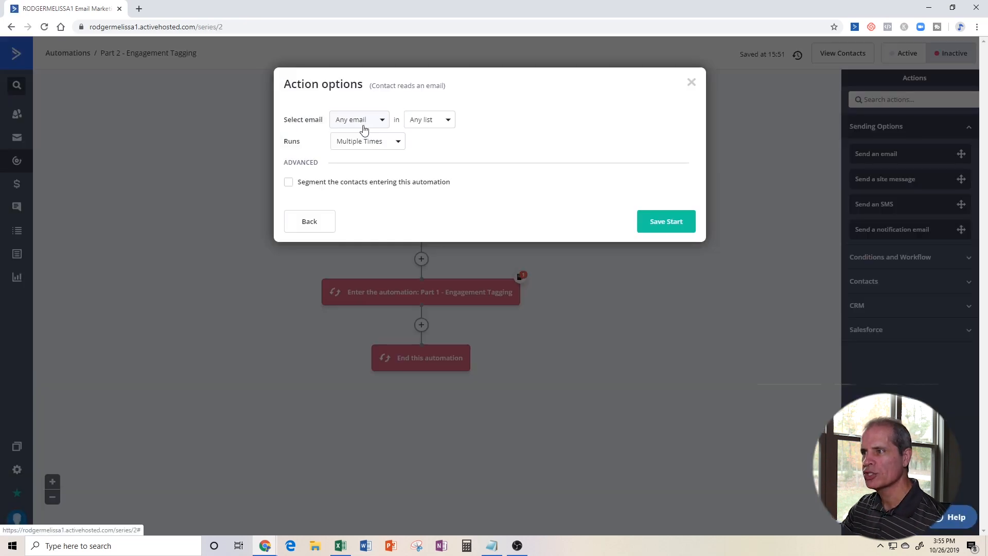
# Segment the contacts entering through this trigger with the condition Tag Does not exist "Re-engage In-Process" and save the trigger
pyautogui.click(288, 183)
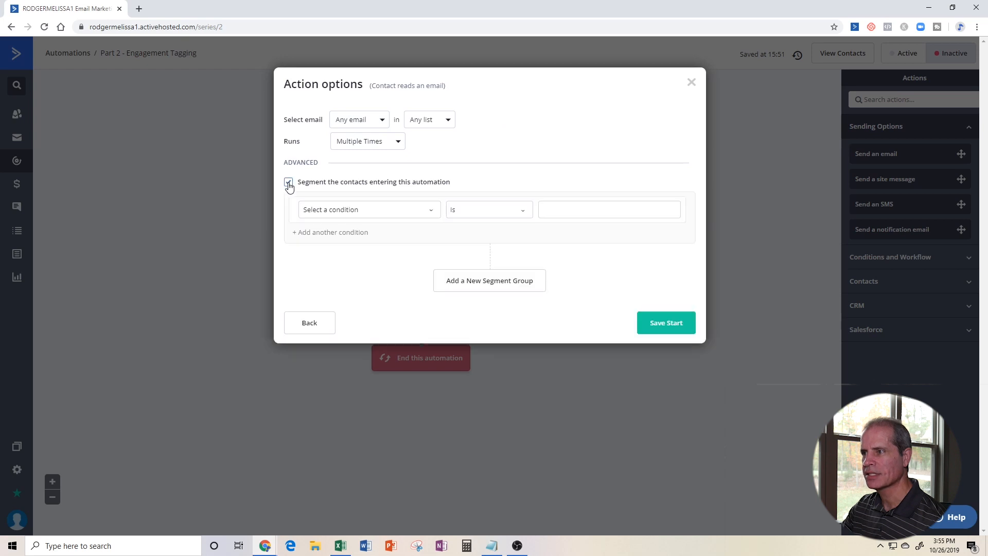
pyautogui.click(324, 208)
pyautogui.write('ta')
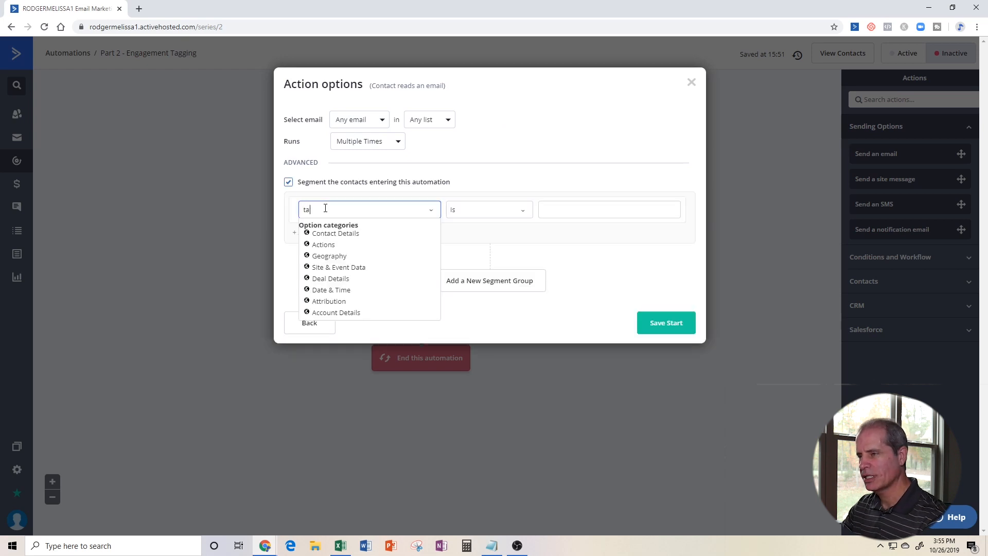
pyautogui.write('g')
pyautogui.click(310, 230)
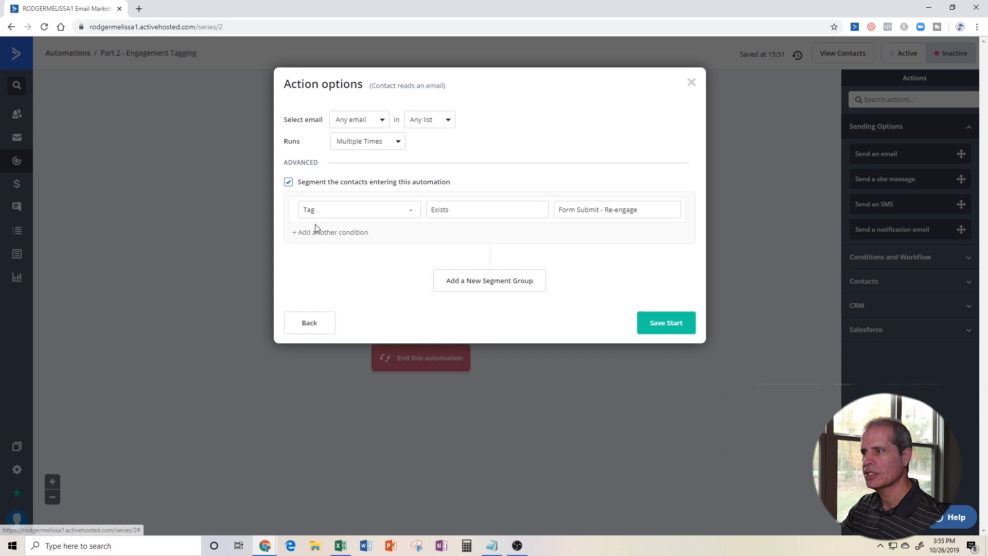
pyautogui.click(448, 213)
pyautogui.click(449, 237)
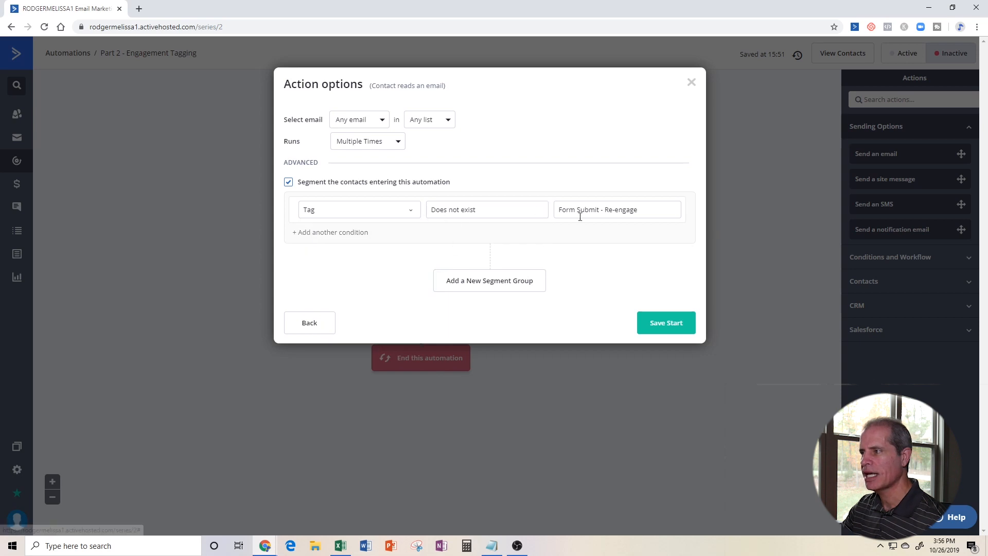
pyautogui.click(586, 211)
pyautogui.click(596, 241)
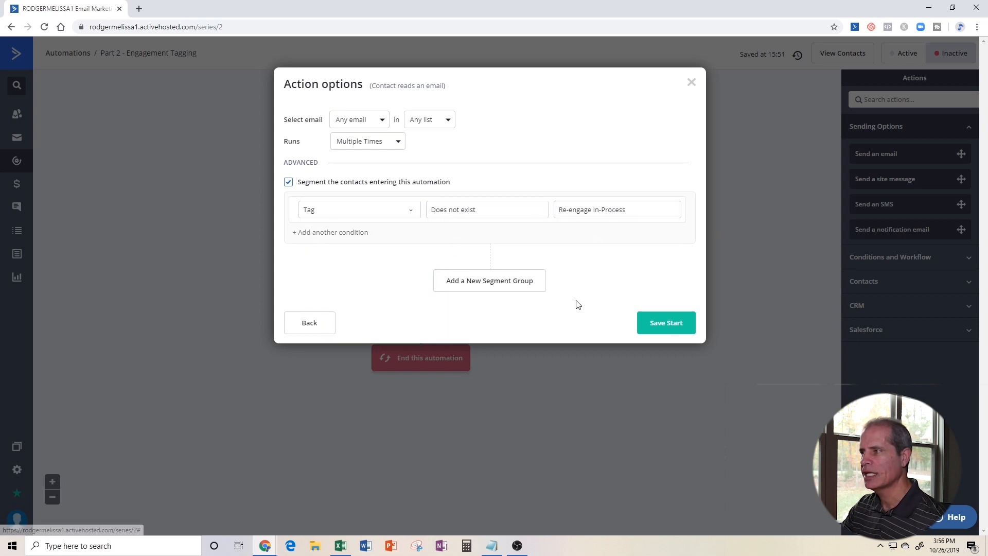
pyautogui.click(660, 323)
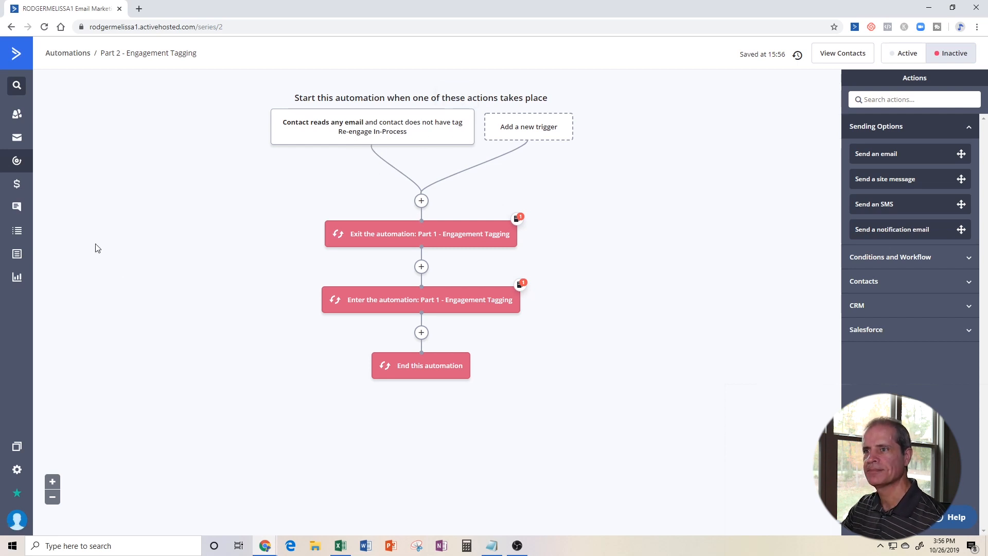
# In the Part 1 - Engagement Tagging automation, add a Start an automation action for Re-engage just before the final End this automation action
pyautogui.click(17, 161)
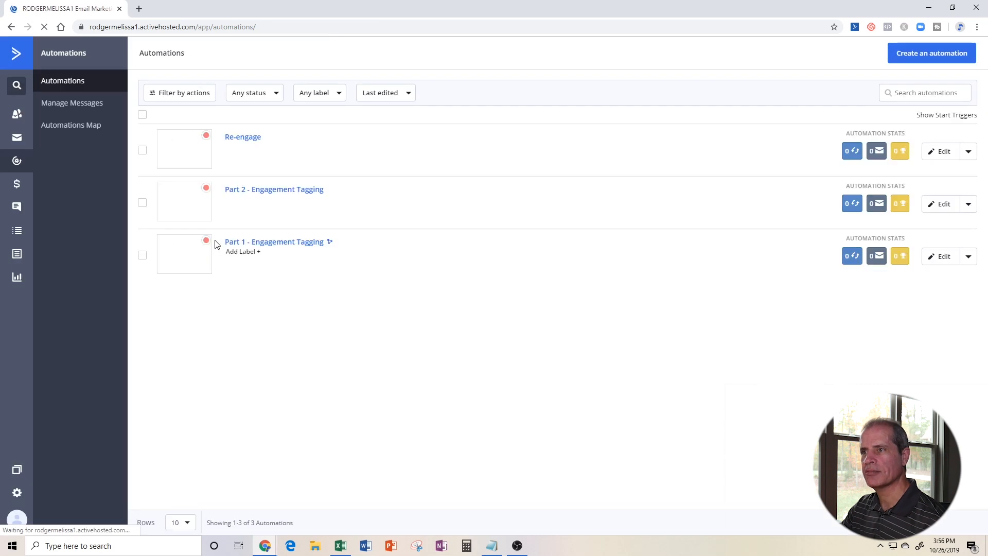
pyautogui.click(259, 247)
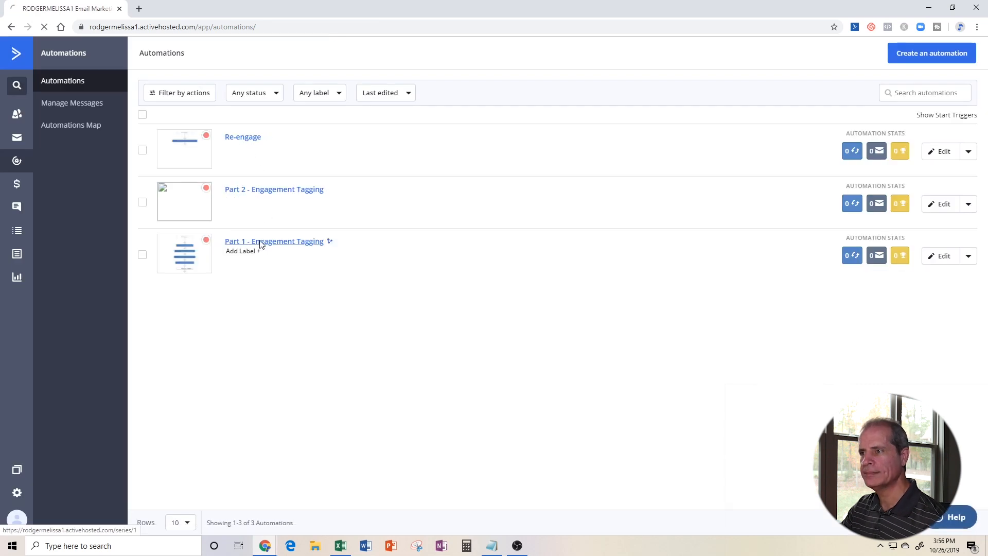
pyautogui.scroll(-5, 282, 260)
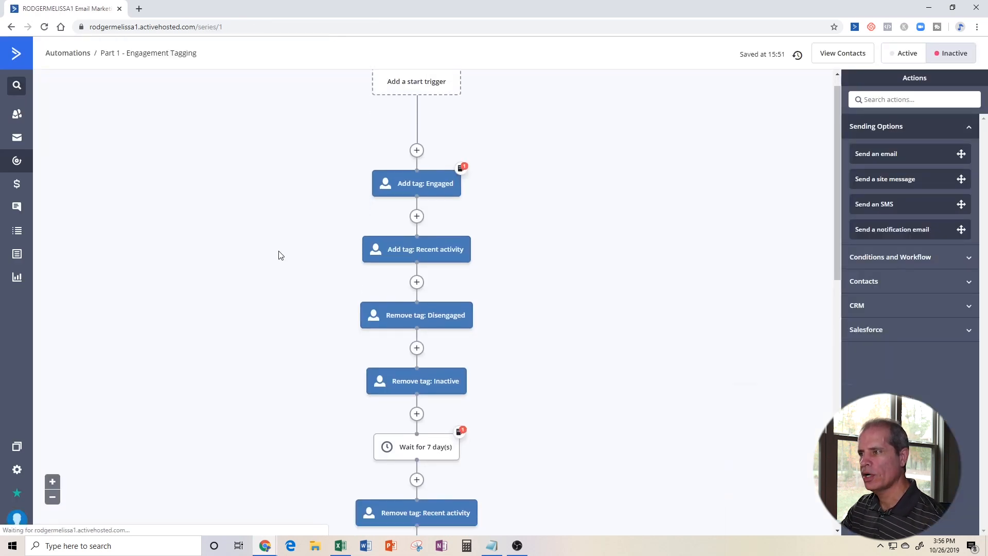
pyautogui.scroll(-2, 283, 260)
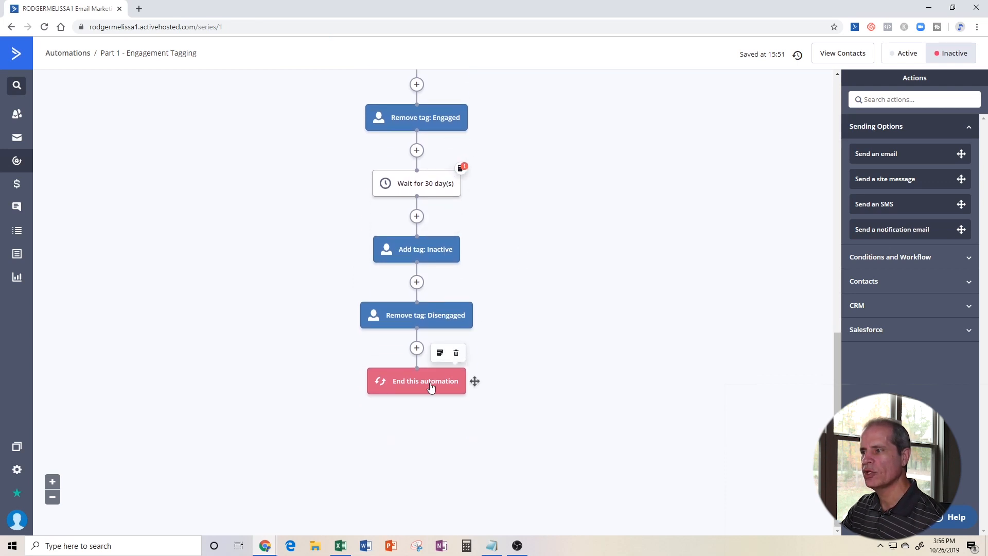
pyautogui.click(416, 348)
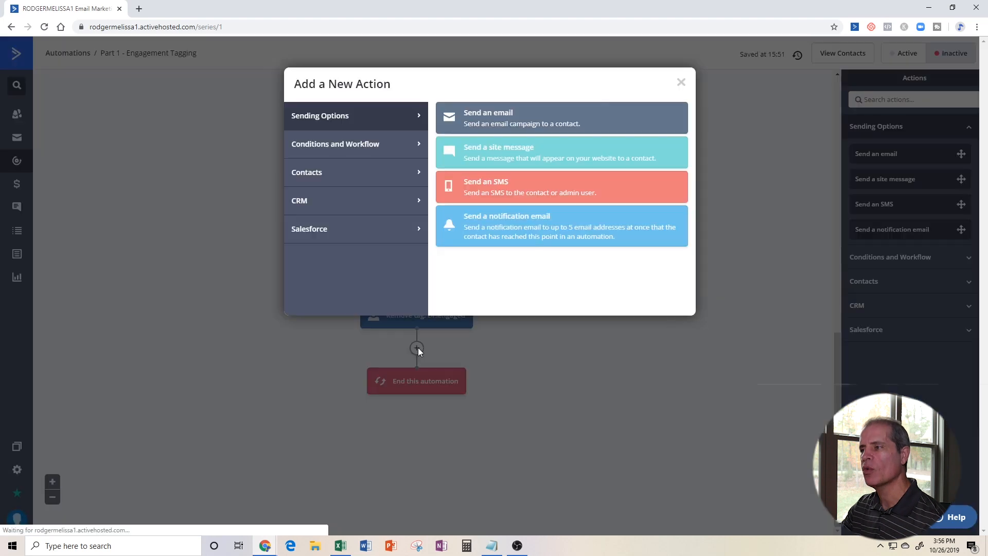
pyautogui.click(350, 175)
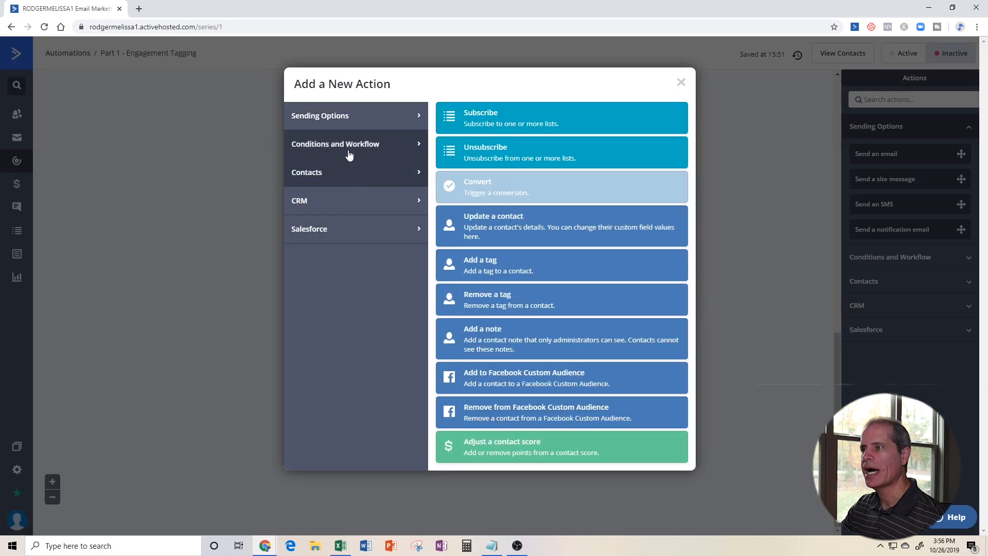
pyautogui.click(348, 153)
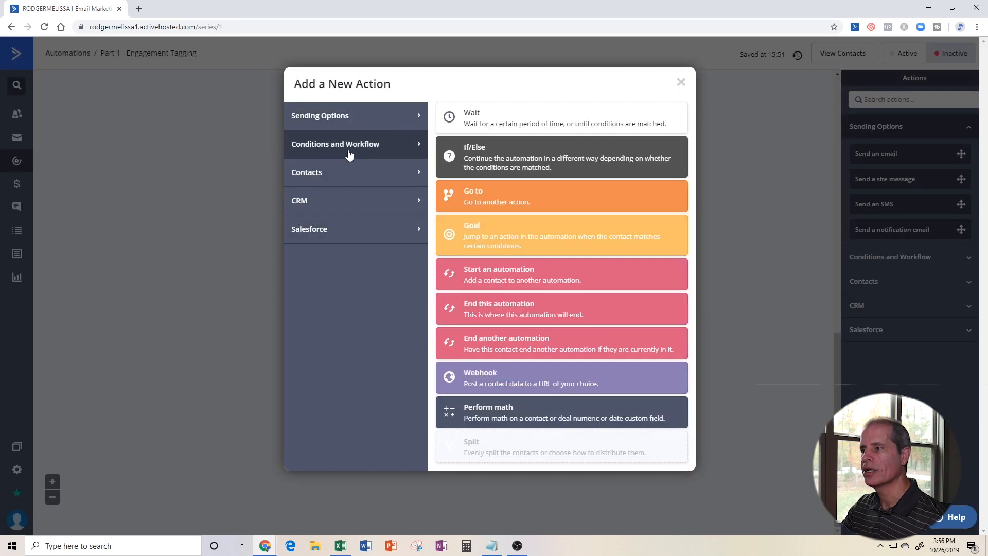
pyautogui.click(495, 281)
pyautogui.click(443, 334)
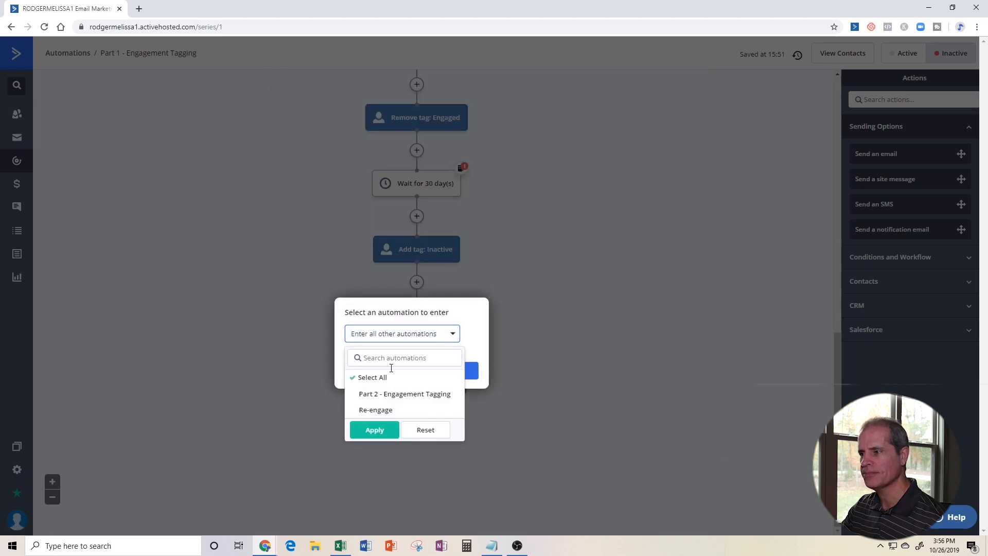
pyautogui.click(381, 410)
pyautogui.click(378, 431)
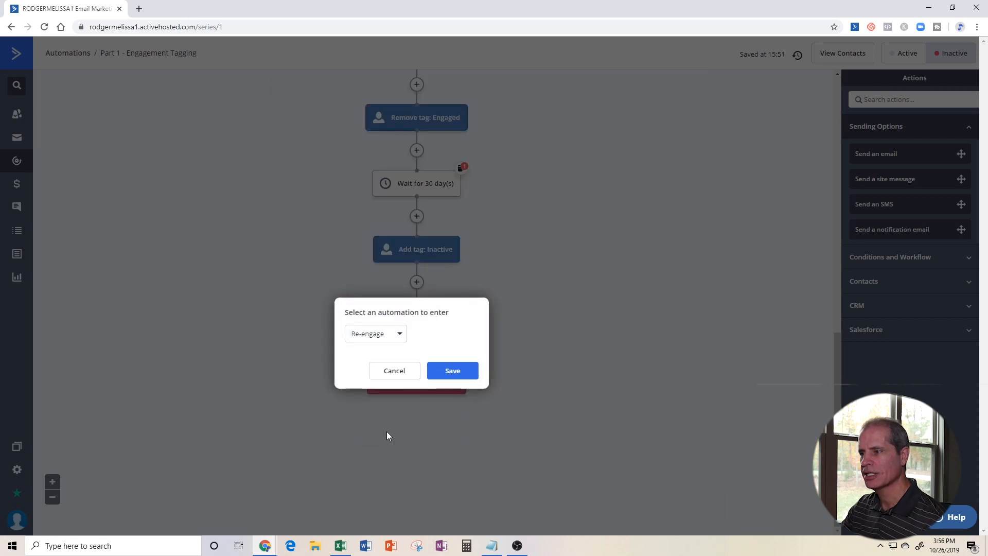
pyautogui.click(454, 371)
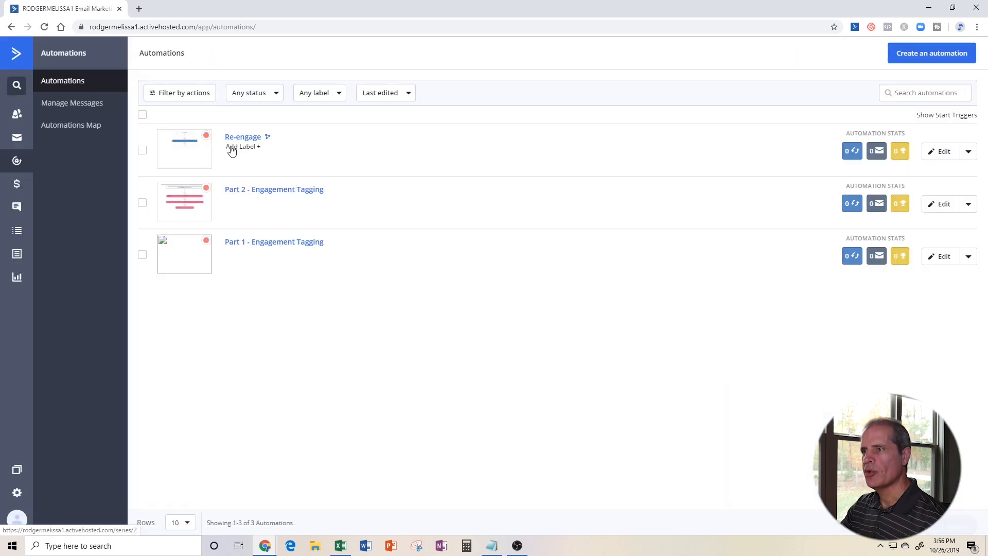
# Start a new inline form named "Stay Connected" that subscribes contacts to My Main List
pyautogui.moveTo(269, 136)
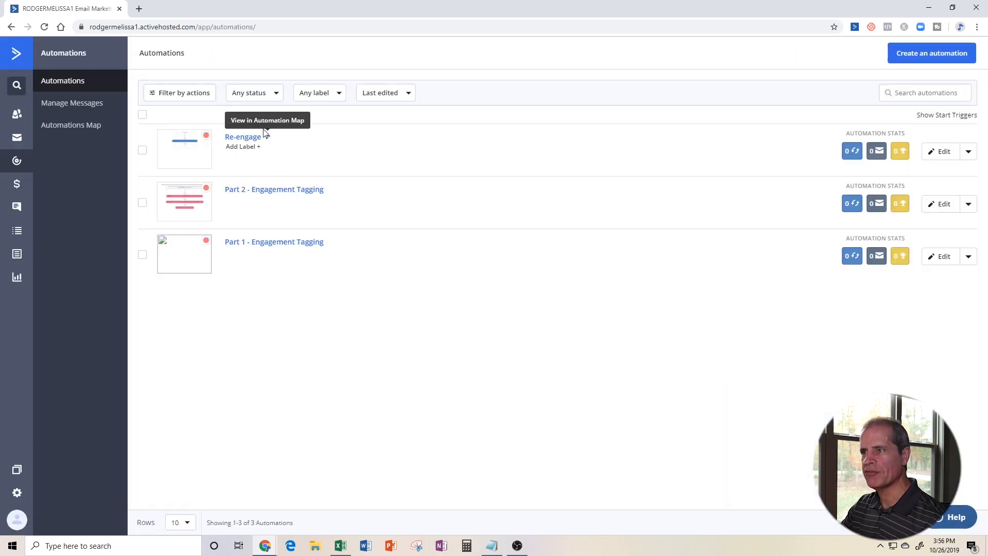
pyautogui.click(17, 254)
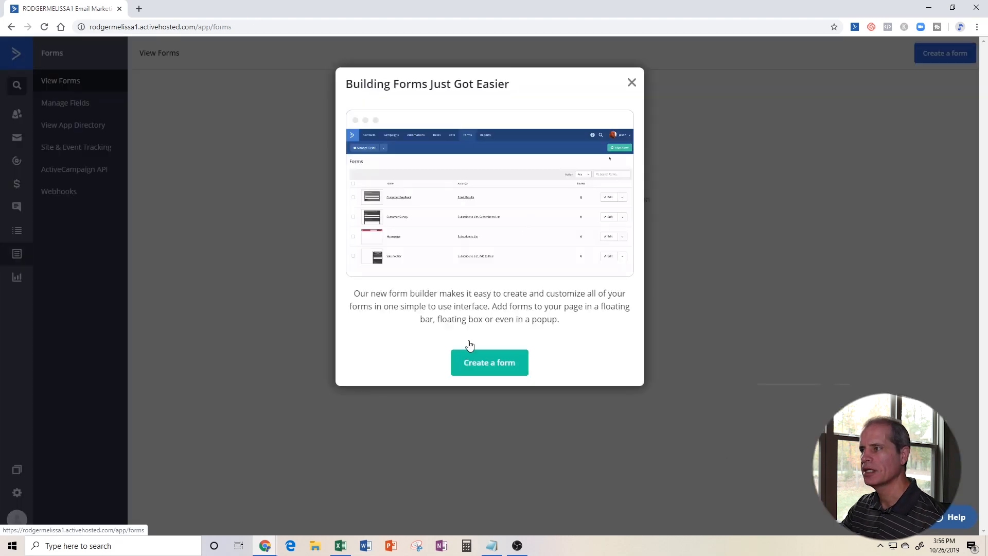
pyautogui.click(631, 81)
pyautogui.click(935, 53)
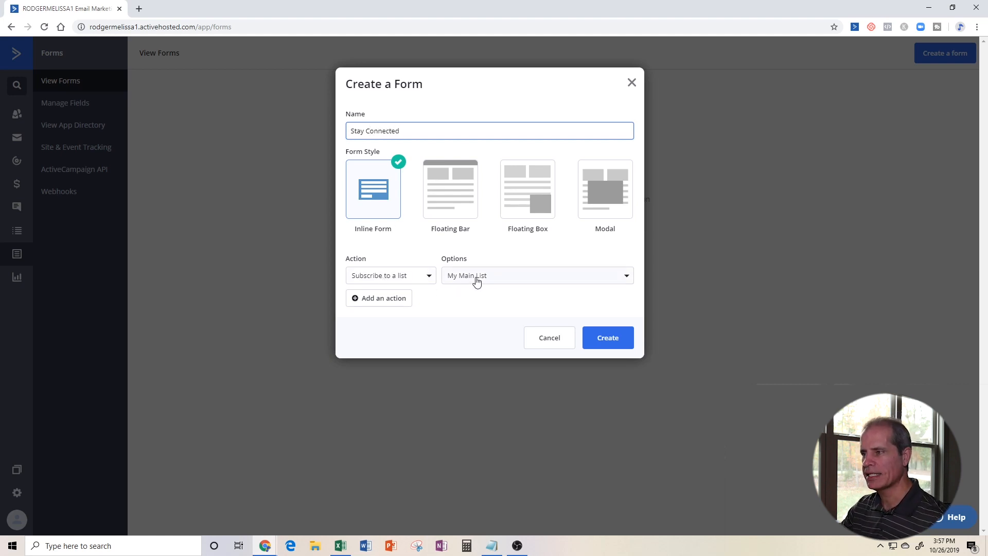
# Add a second form action that adds the existing tag "Form Submit - Re-engage", and create the form
pyautogui.click(378, 300)
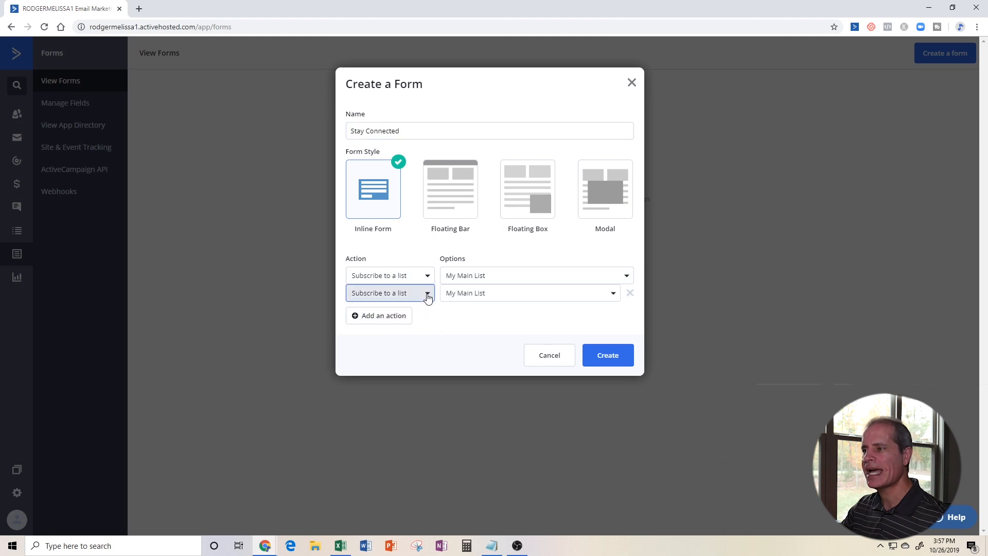
pyautogui.click(427, 294)
pyautogui.click(376, 322)
pyautogui.click(467, 293)
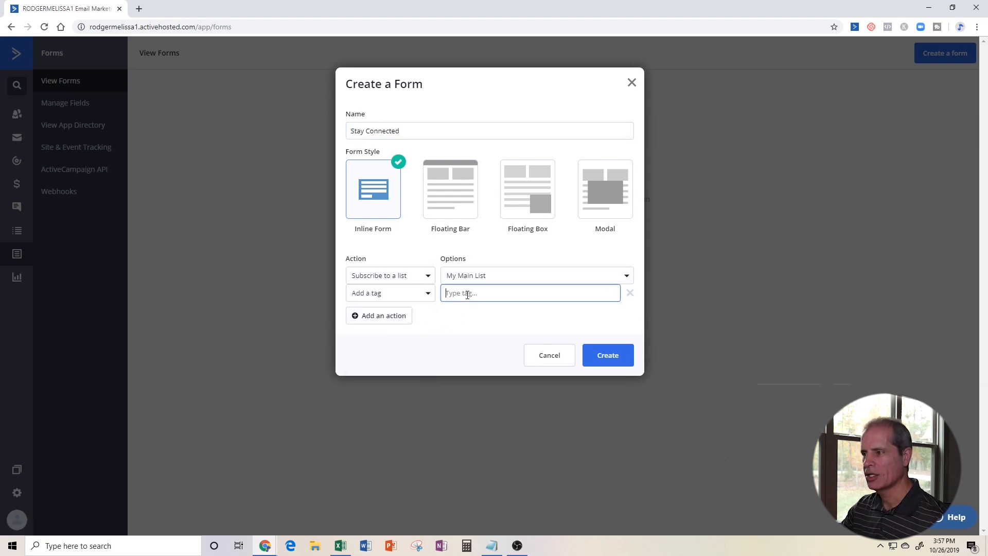
pyautogui.write('form Submit - Re-engage')
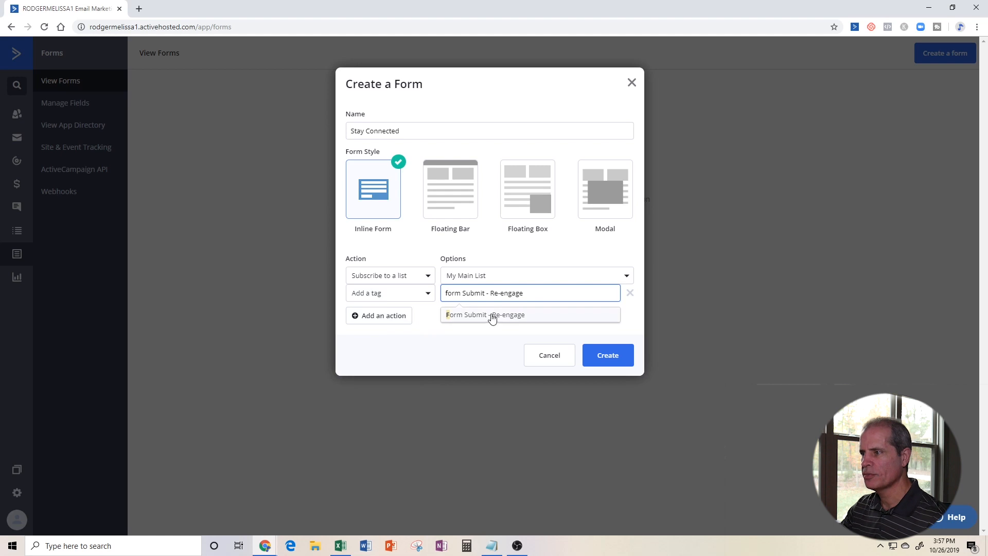
pyautogui.click(490, 315)
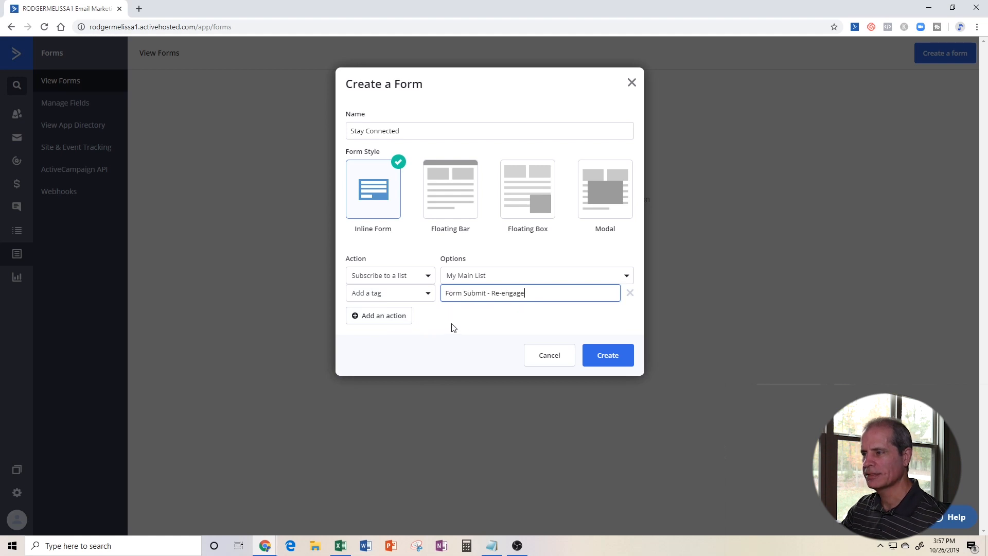
pyautogui.click(627, 355)
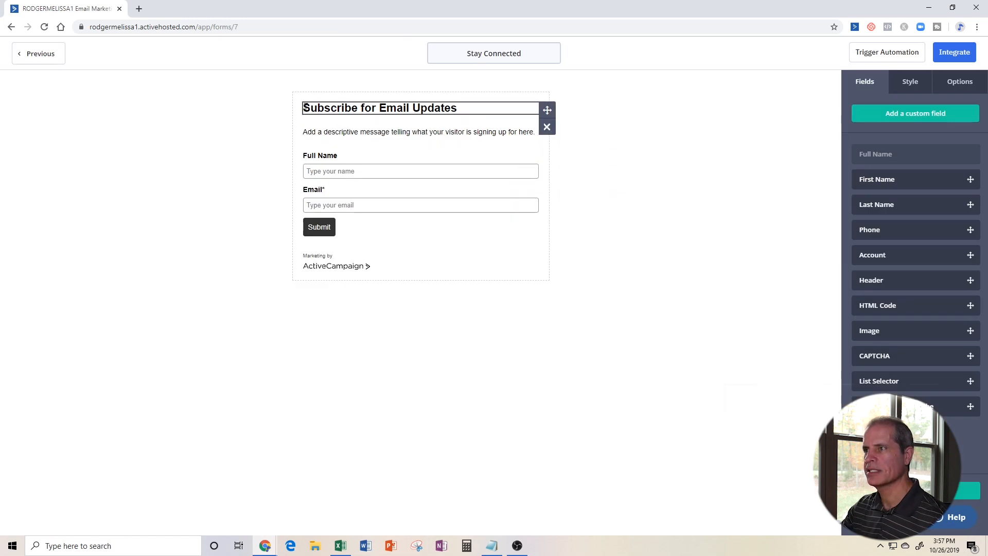
# Change the form's header text to "Submit to Stay Connected"
pyautogui.click(304, 108)
pyautogui.tripleClick(865, 124)
pyautogui.write('Sumbit to Stay Connected')
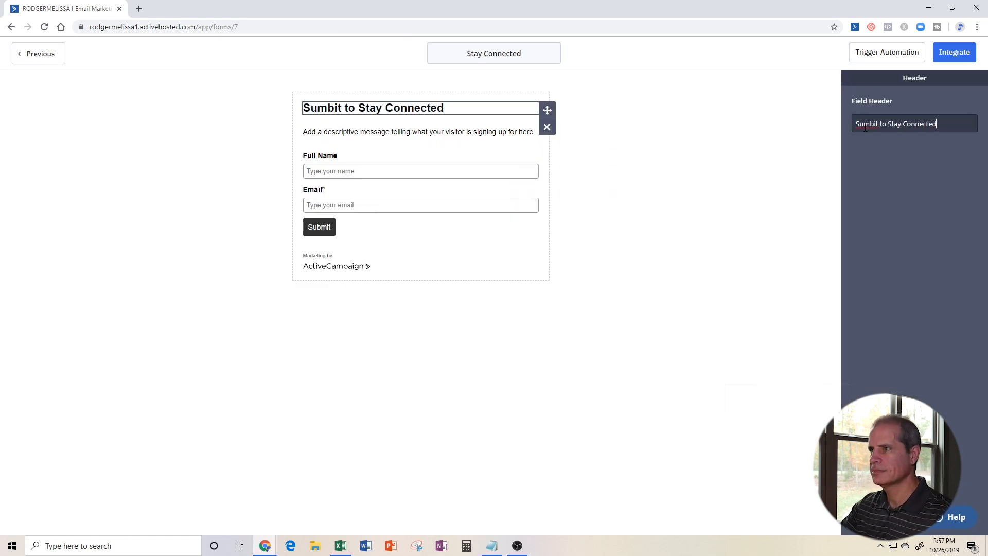
pyautogui.click(875, 124)
pyautogui.press('BackSpace')
pyautogui.press('BackSpace')
pyautogui.write('bm')
# Replace the form's description with "Review your information below and simply click SUBMIT to stay connected!"
pyautogui.click(411, 132)
pyautogui.moveTo(868, 105); pyautogui.dragTo(872, 124)
pyautogui.write('Review your information below and sim')
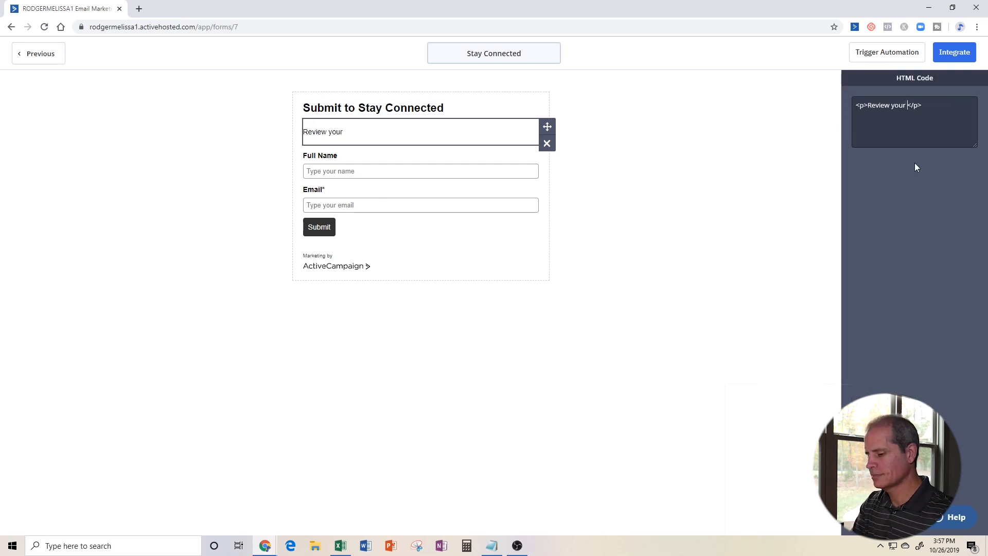
pyautogui.write('ply click SUBMIT to stay connected!')
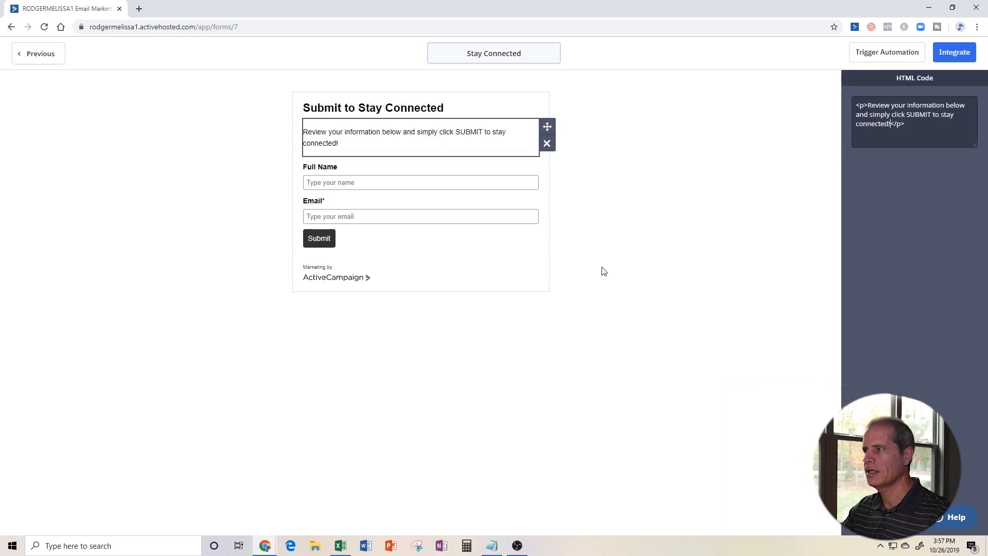
pyautogui.click(653, 304)
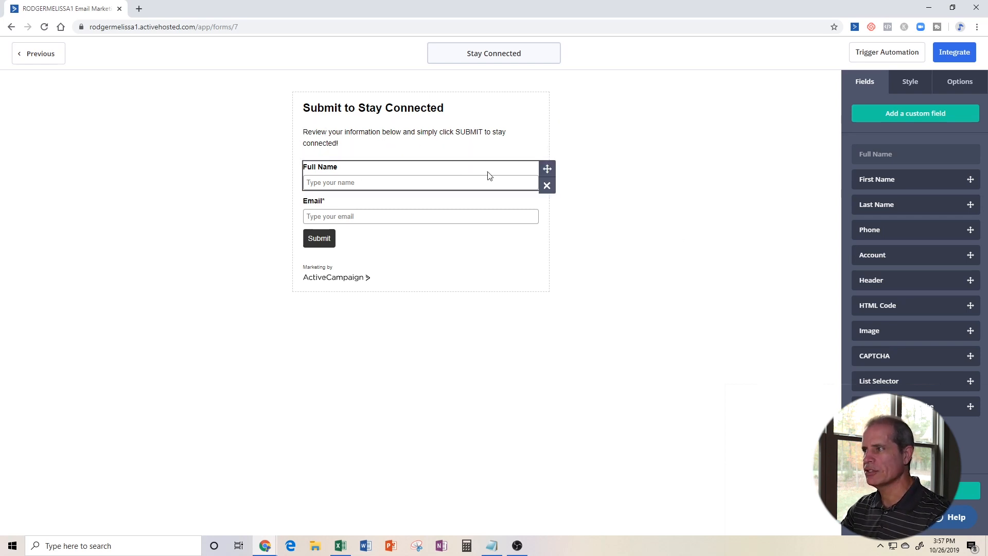
# Replace the form's Full Name field with a First Name field above Email and make it required
pyautogui.click(547, 186)
pyautogui.click(603, 150)
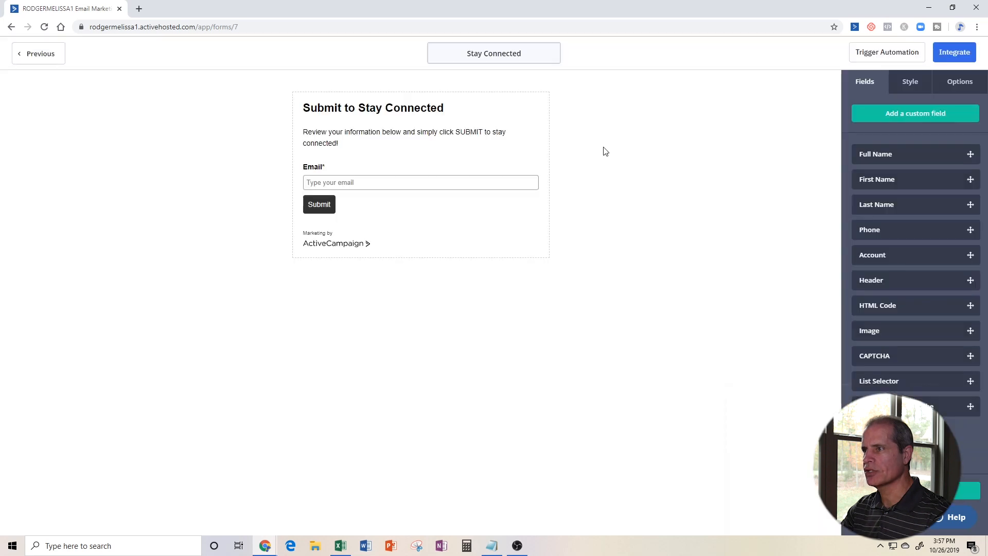
pyautogui.moveTo(874, 179); pyautogui.dragTo(415, 165)
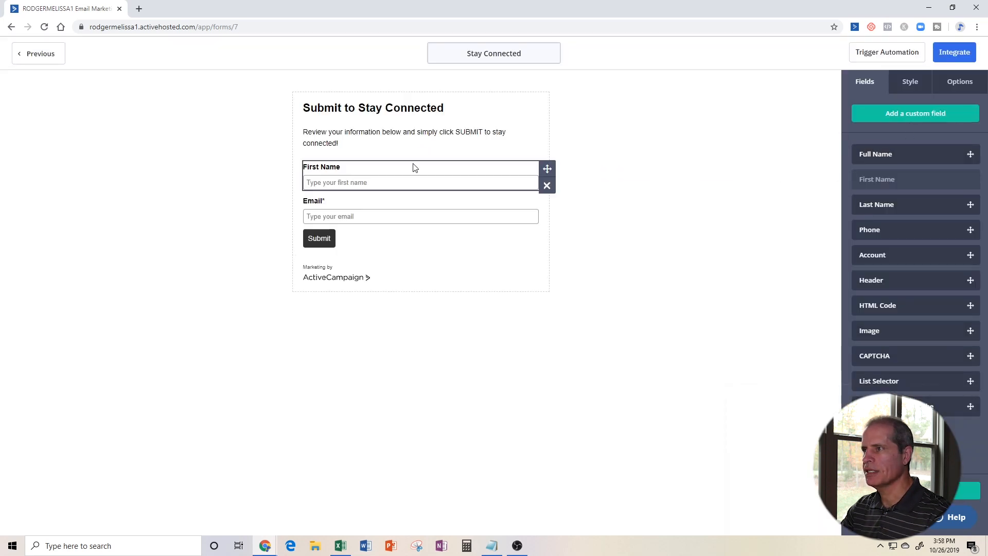
pyautogui.click(493, 176)
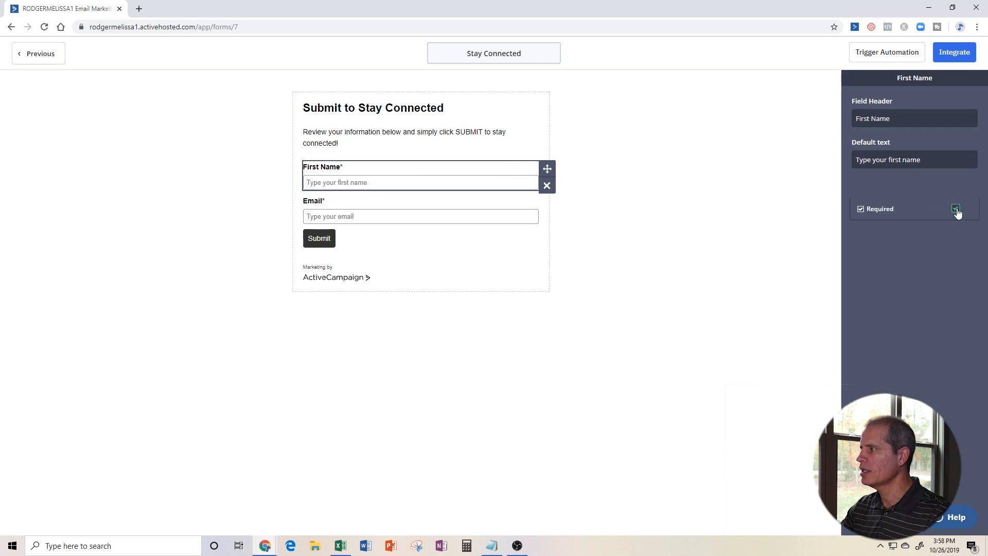
pyautogui.click(564, 324)
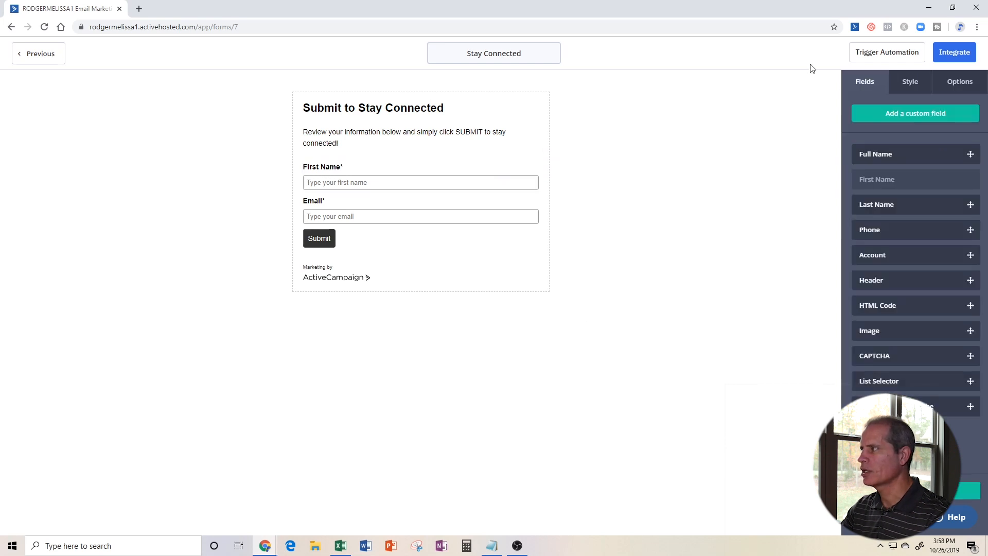
# Turn off Opt-in Confirmation for the form's My Main List subscription action and save the setting
pyautogui.click(955, 89)
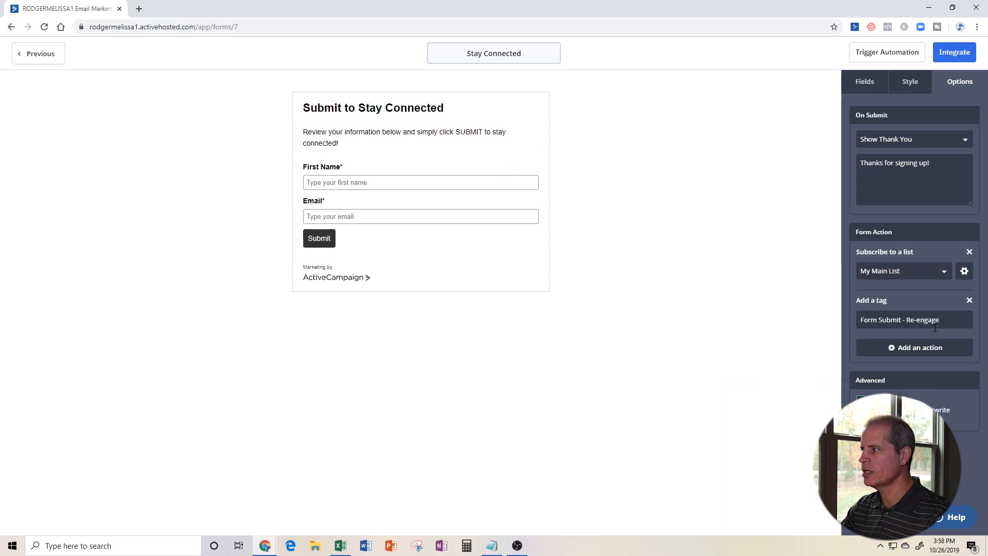
pyautogui.click(964, 272)
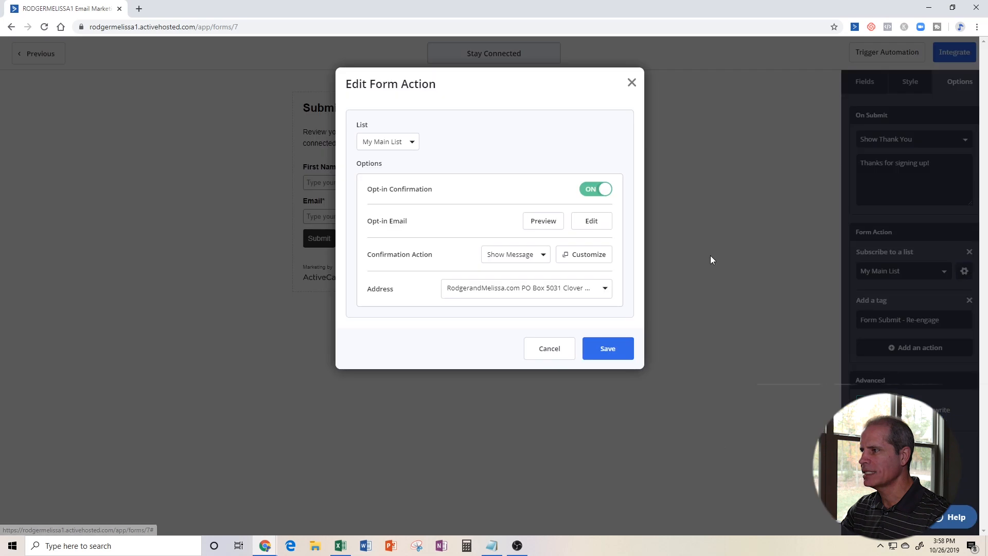
pyautogui.click(594, 189)
pyautogui.click(607, 250)
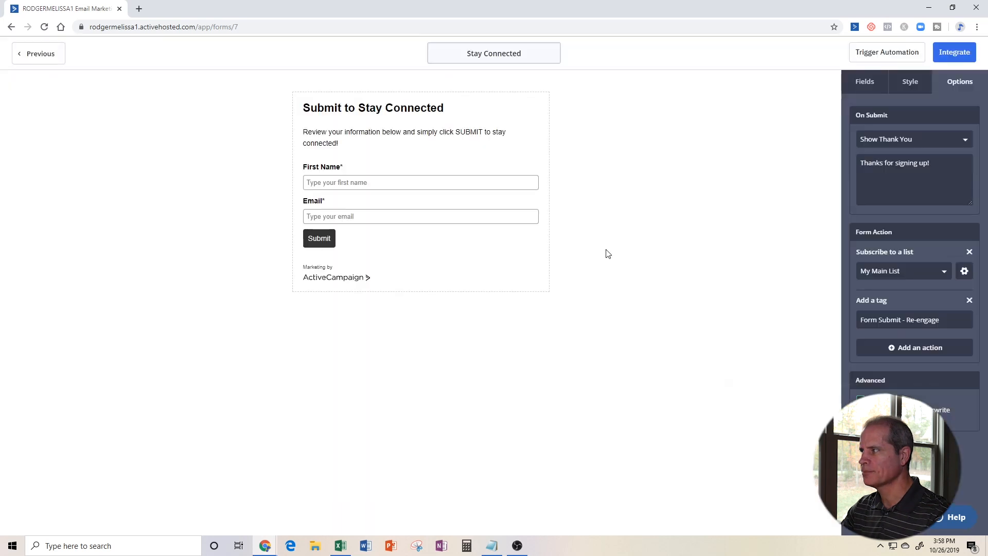
# Open the form's integration options and copy its shareable link
pyautogui.click(955, 52)
pyautogui.click(330, 171)
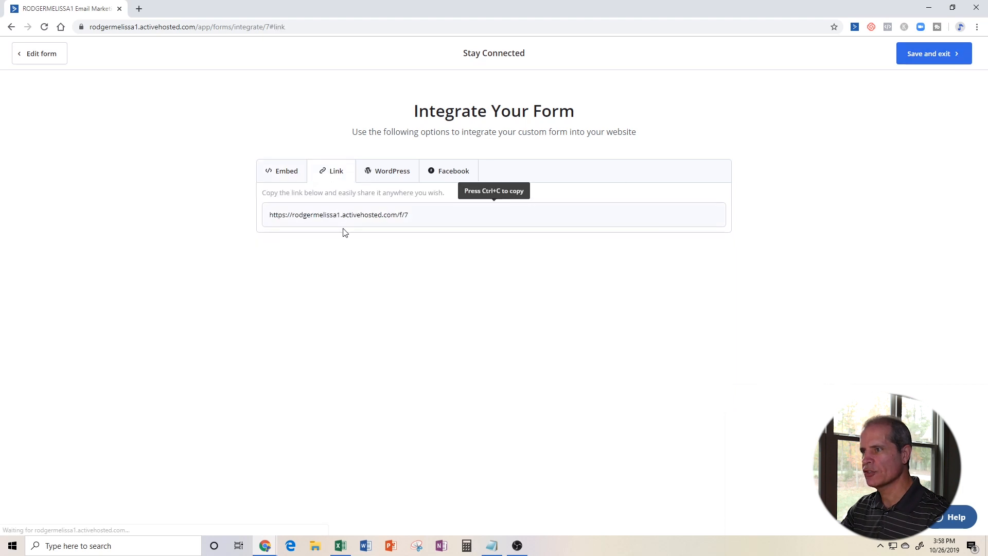
pyautogui.click(329, 214)
pyautogui.hotkey('ctrl', 'c')
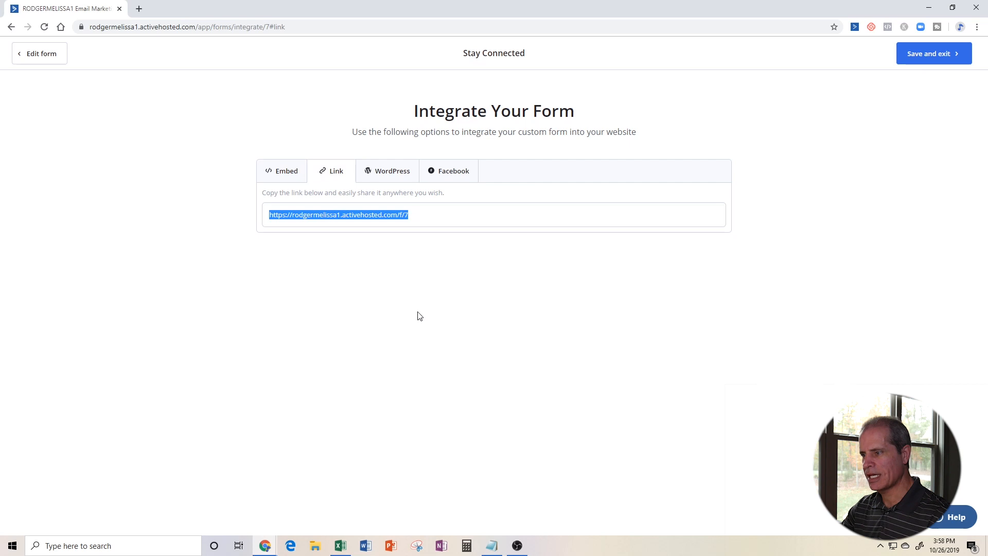
# Replace the form address in the Notepad note with the copied link, and save and exit the Stay Connected form
pyautogui.click(492, 545)
pyautogui.doubleClick(272, 248)
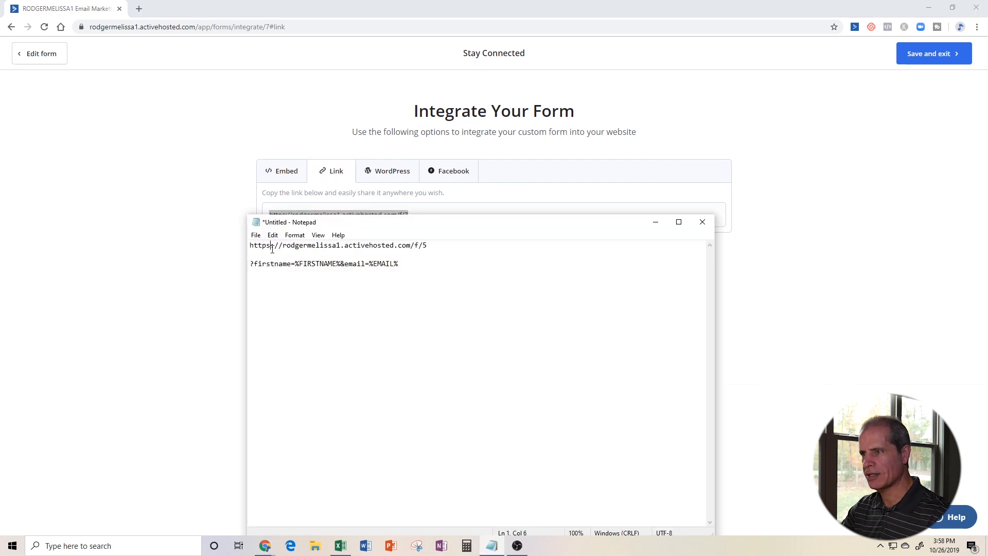
pyautogui.hotkey('ctrl', 'v')
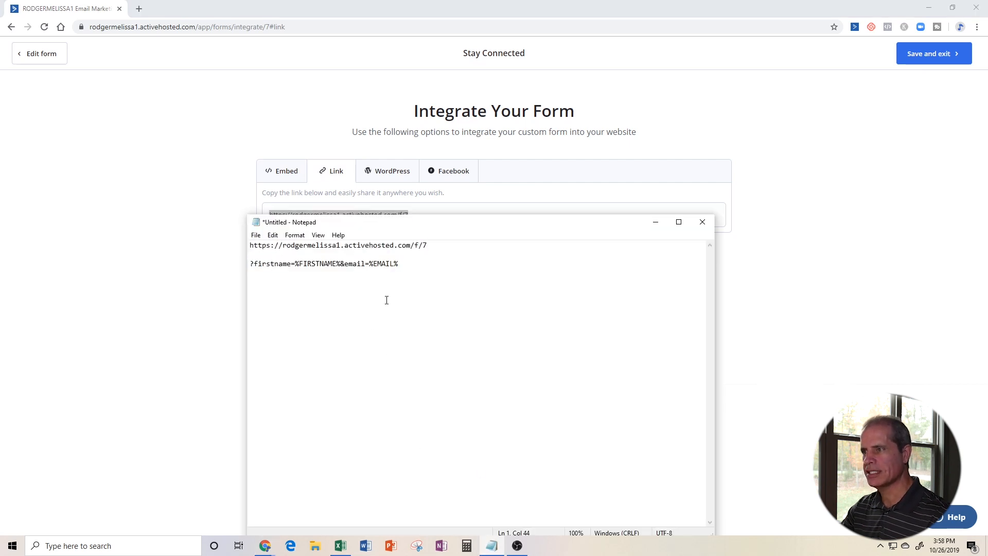
pyautogui.click(655, 222)
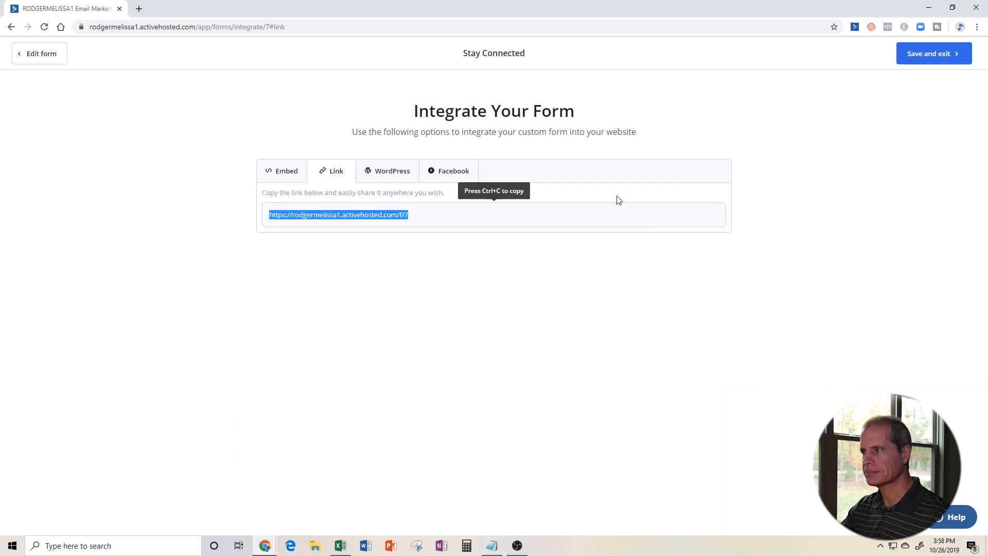
pyautogui.click(956, 58)
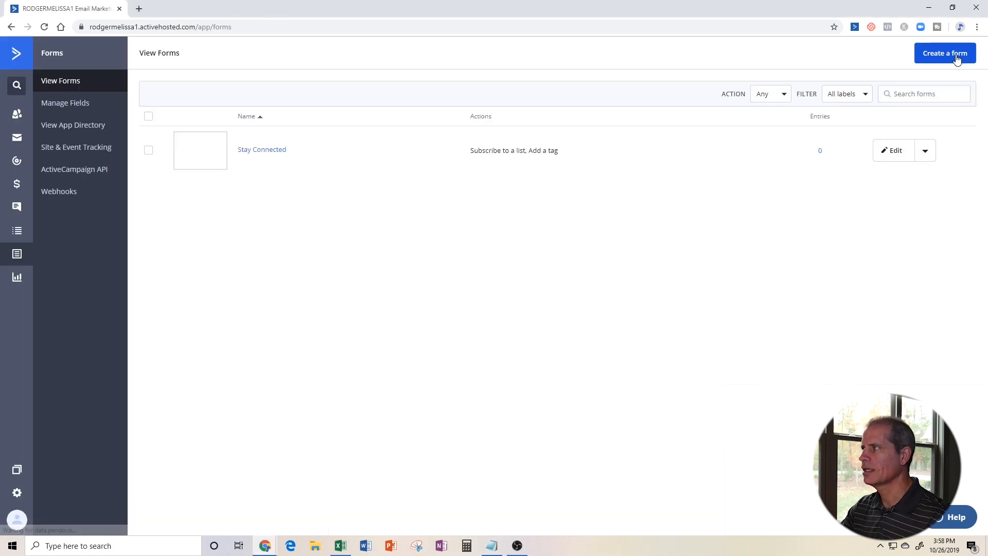
# In the Re-engage automation, add a Send an email action after the tag action and create a new email named "Stay Connected"
pyautogui.click(17, 163)
pyautogui.click(242, 137)
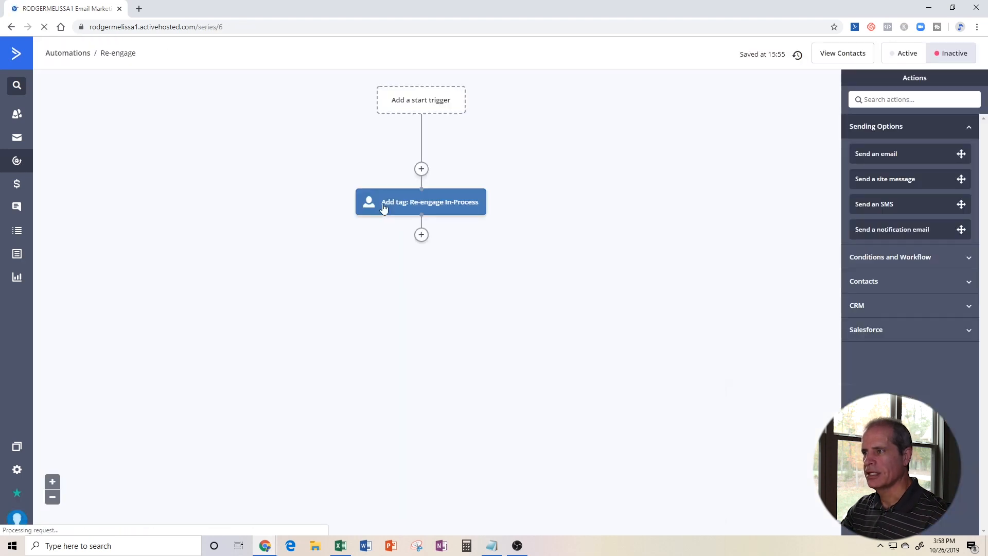
pyautogui.click(421, 235)
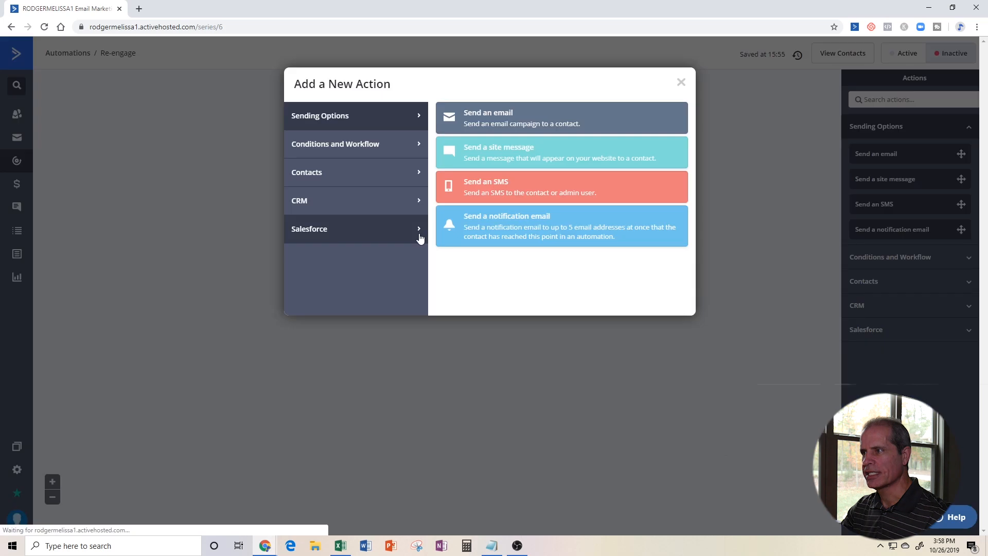
pyautogui.click(478, 120)
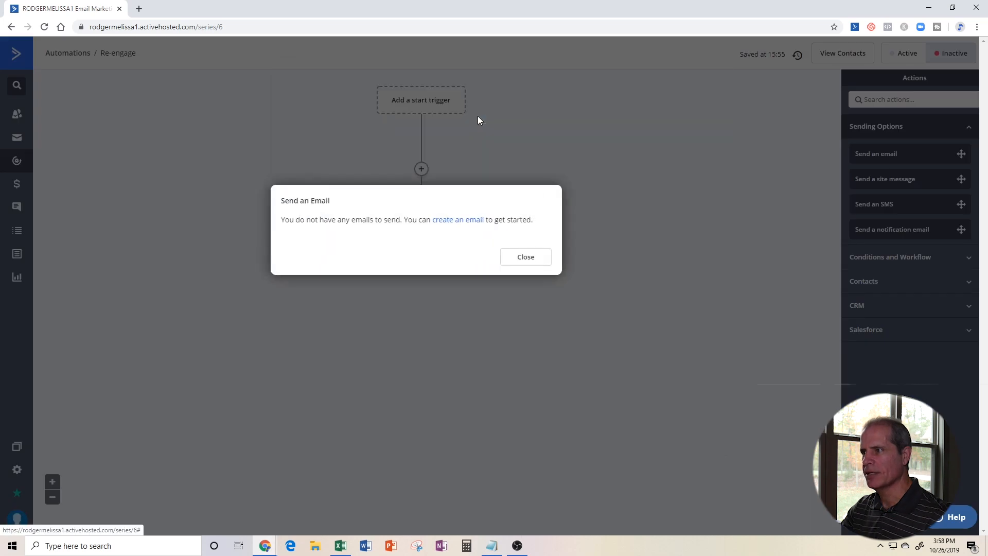
pyautogui.click(469, 221)
pyautogui.click(382, 262)
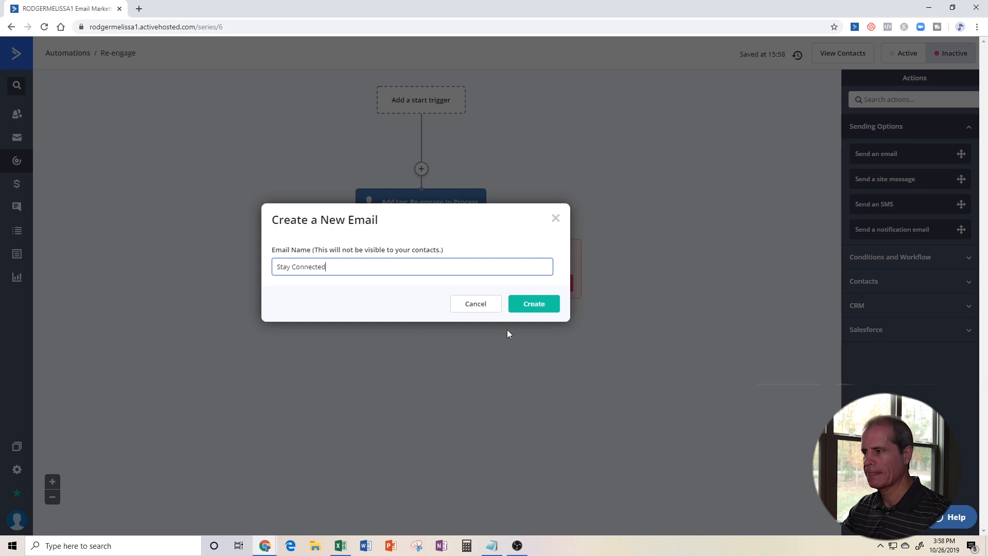
pyautogui.click(534, 304)
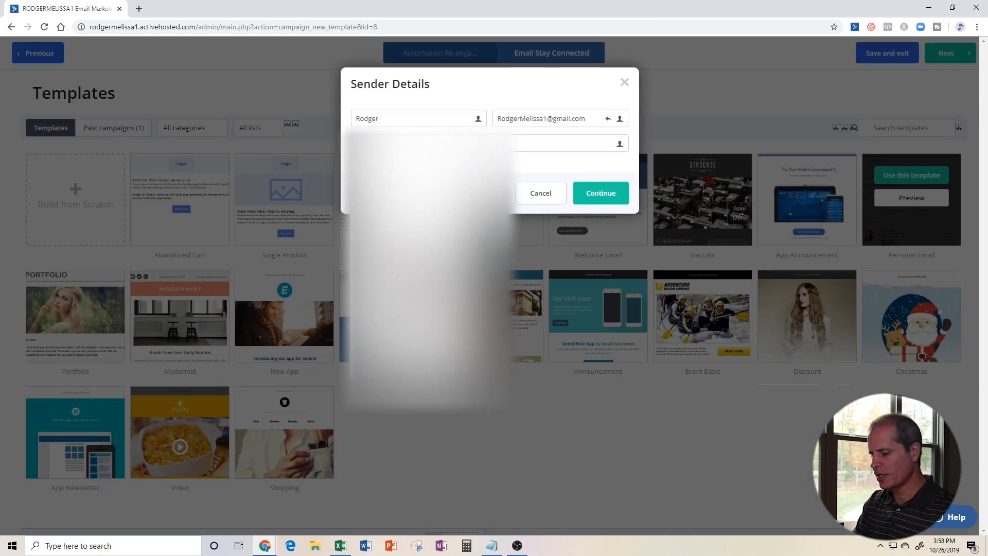
# Use the Personal Email template with the subject "Do You Want to Stay Connected?" and continue to the email designer
pyautogui.click(422, 143)
pyautogui.write('Do You Want')
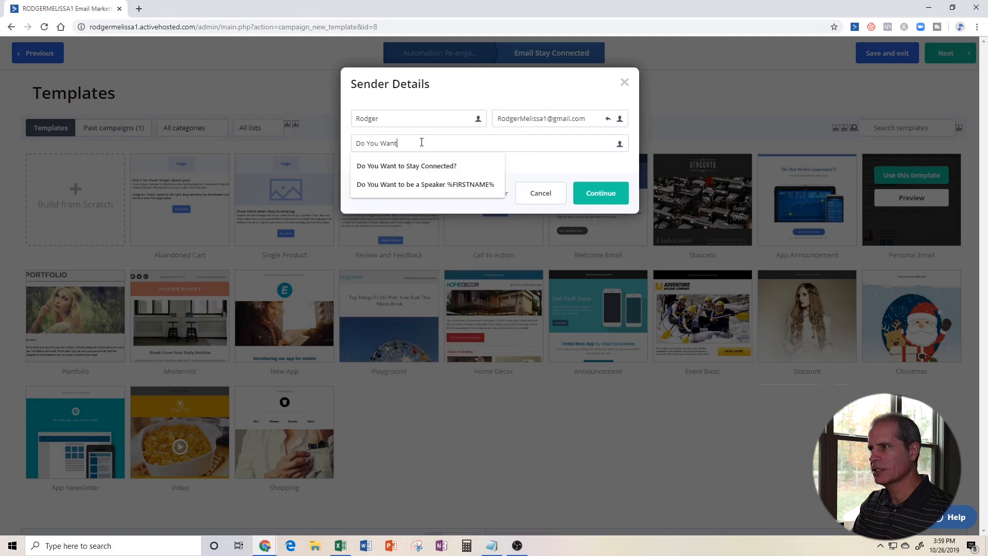
pyautogui.click(392, 166)
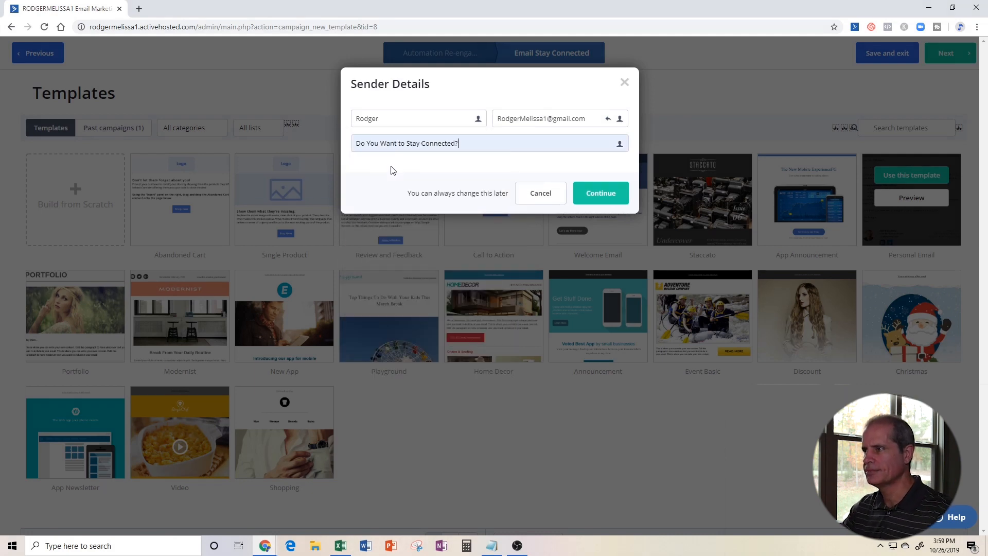
pyautogui.click(601, 193)
# Delete the template's placeholder body text between the greeting and the "Thanks again!" sign-off
pyautogui.click(263, 155)
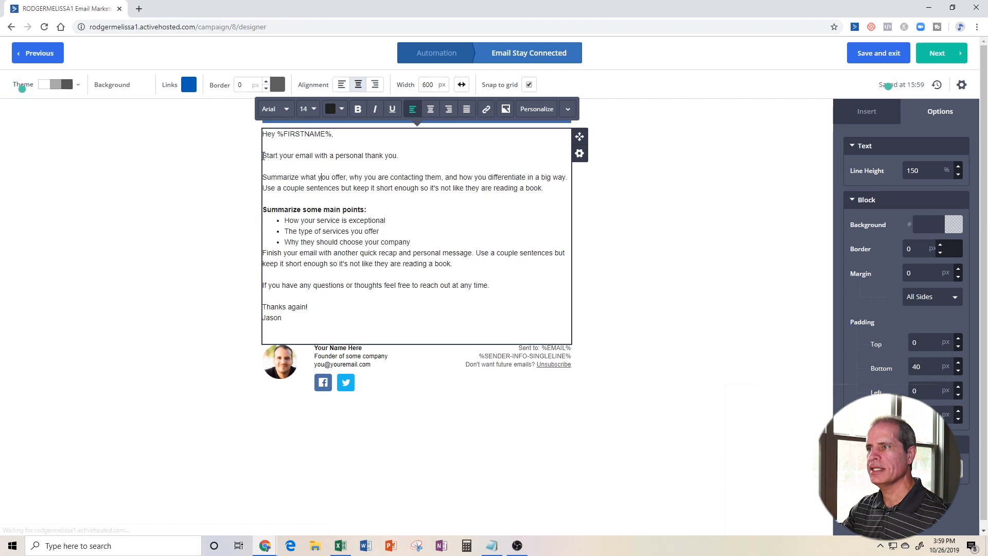
pyautogui.moveTo(263, 155); pyautogui.dragTo(492, 287)
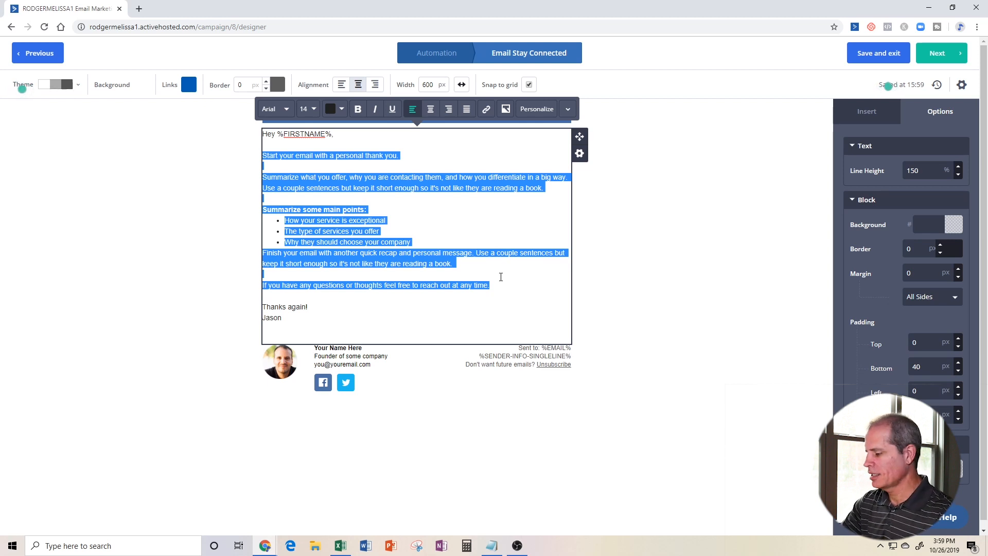
pyautogui.press('Delete')
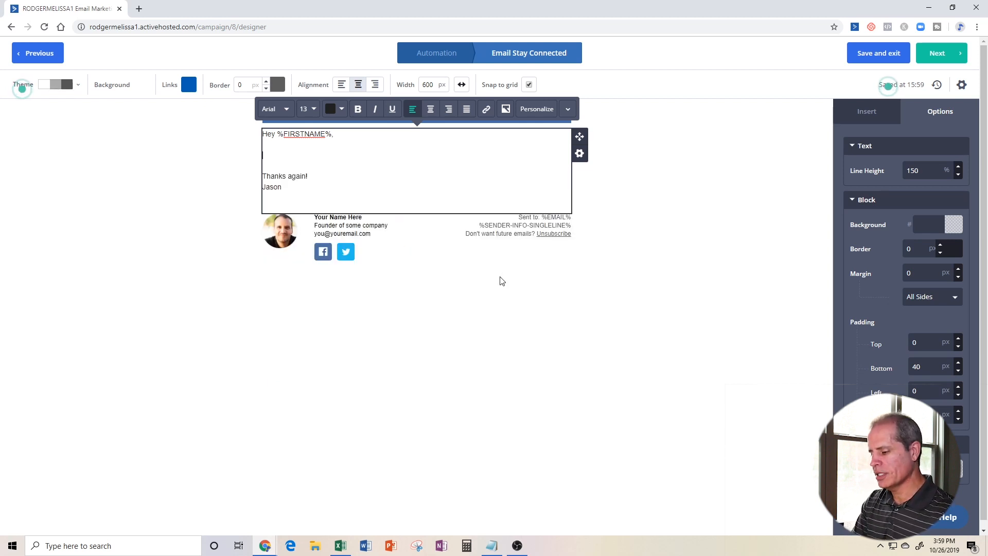
# Write the body line "If you want to stay connected, simply CLICK HERE!" between the greeting and the sign-off
pyautogui.write('I')
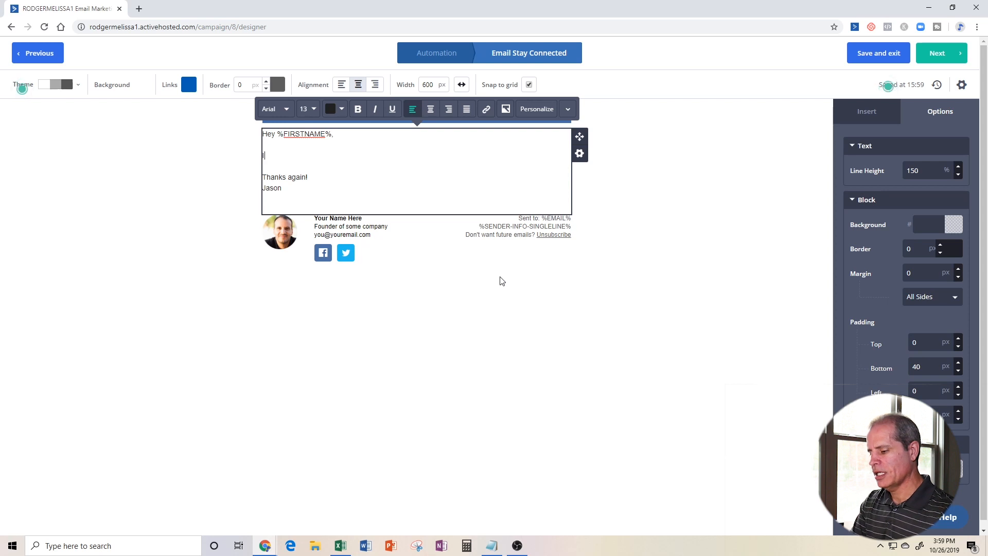
pyautogui.write('f you want to stay ')
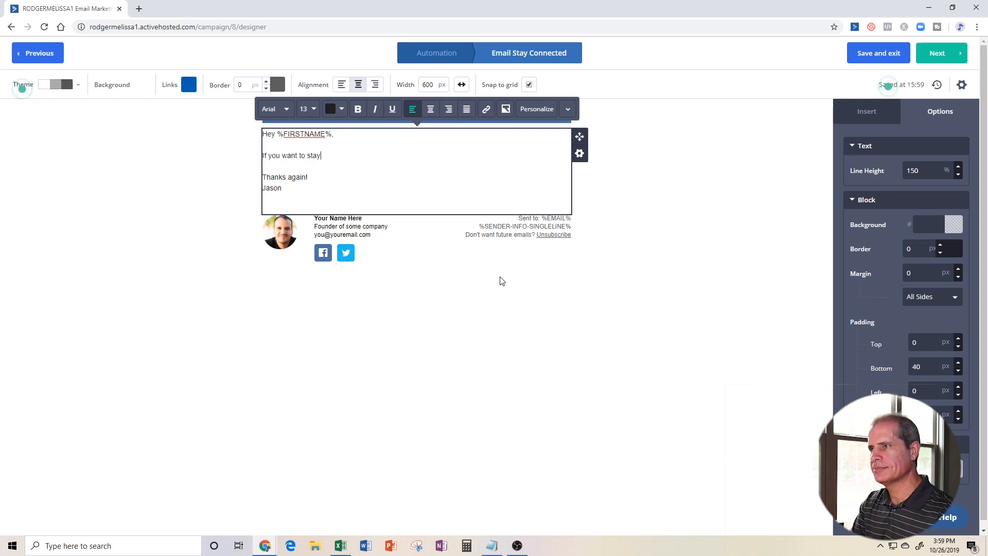
pyautogui.write('connected, simply CLICK HERE!')
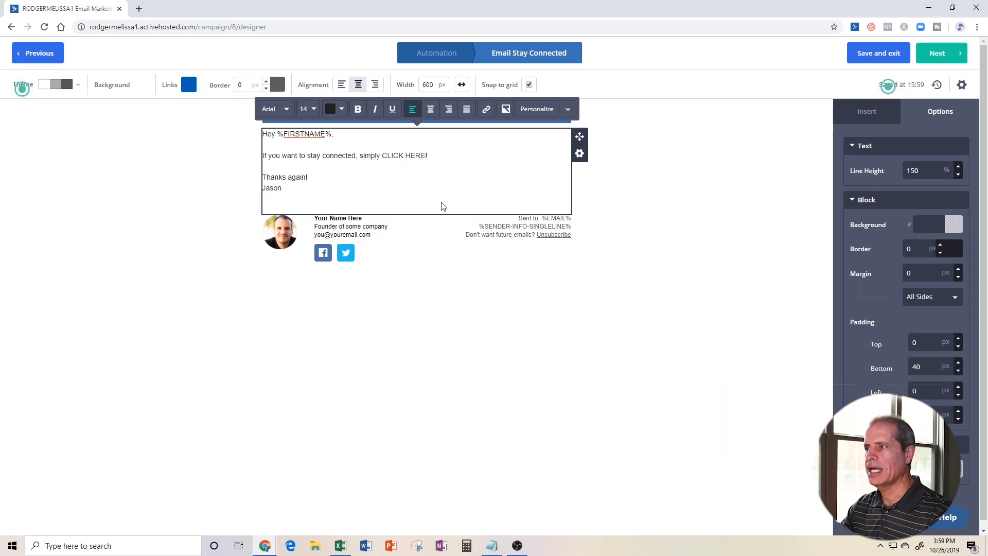
# Start a link on the words CLICK HERE, using the form address copied from the Notepad note as its URL
pyautogui.moveTo(382, 155); pyautogui.dragTo(423, 157)
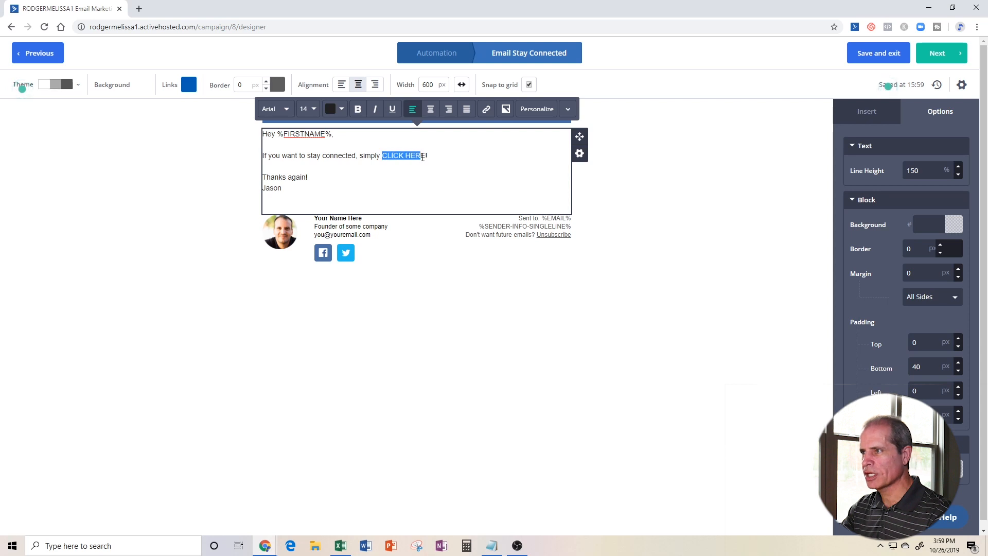
pyautogui.click(486, 109)
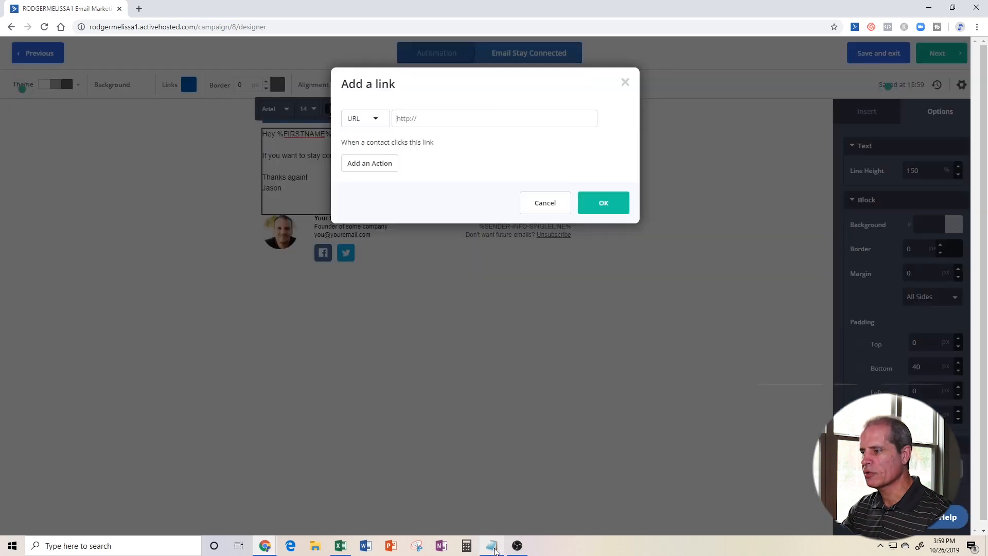
pyautogui.click(492, 545)
pyautogui.tripleClick(292, 247)
pyautogui.hotkey('ctrl', 'c')
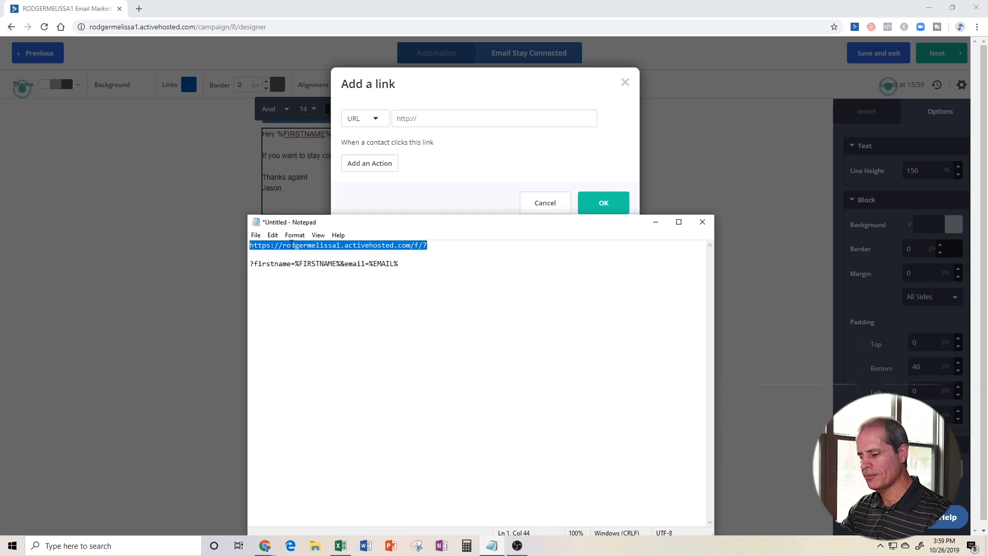
pyautogui.click(412, 116)
pyautogui.hotkey('ctrl', 'v')
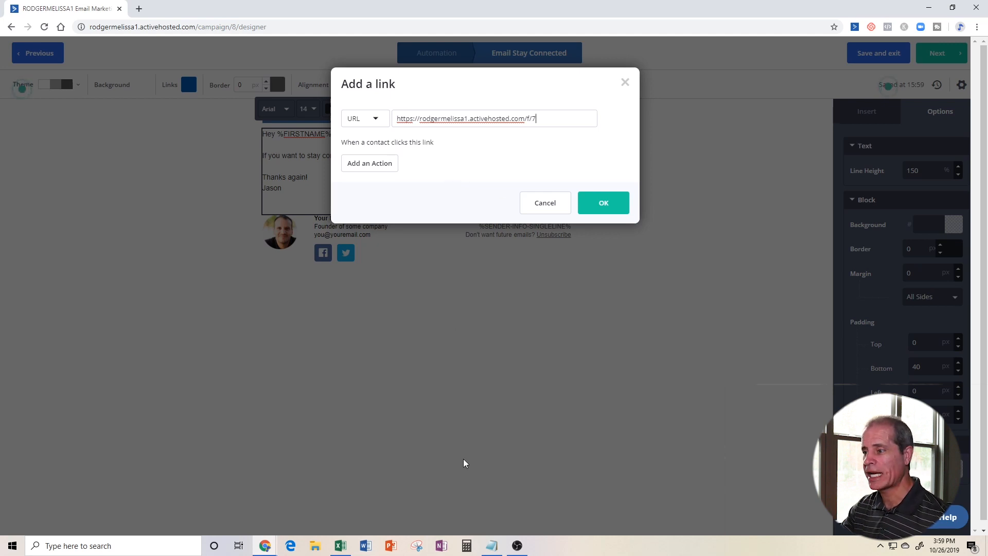
# Append ?firstname=%FIRSTNAME%&email=%EMAIL% from the Notepad note to the link URL, and save the Stay Connected email into the automation
pyautogui.click(491, 545)
pyautogui.moveTo(251, 263); pyautogui.dragTo(407, 273)
pyautogui.hotkey('ctrl', 'c')
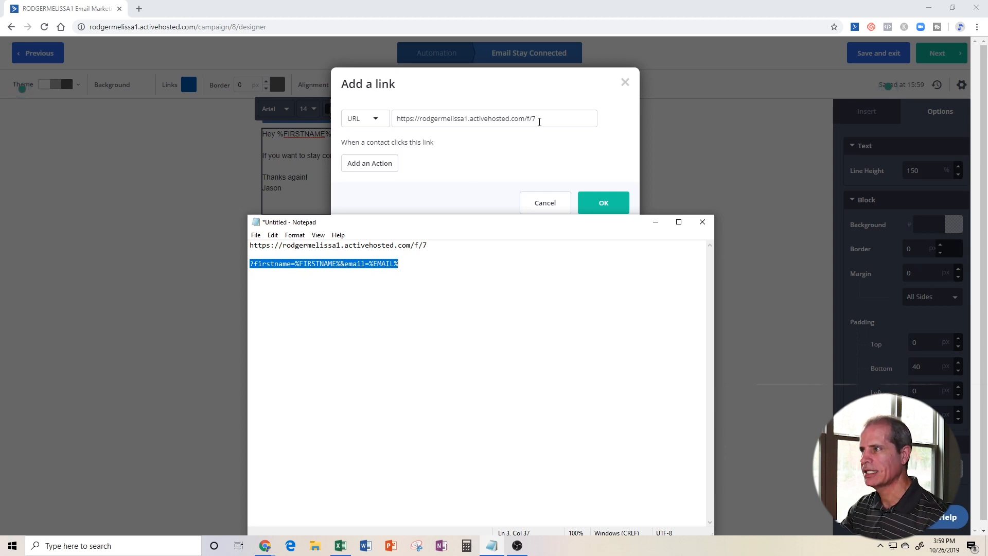
pyautogui.click(548, 118)
pyautogui.hotkey('ctrl', 'v')
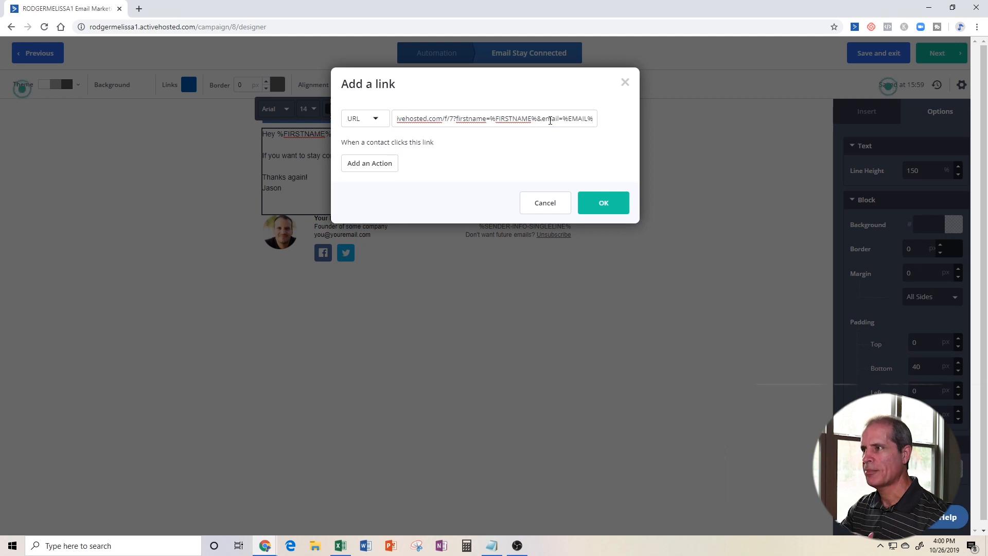
pyautogui.click(606, 205)
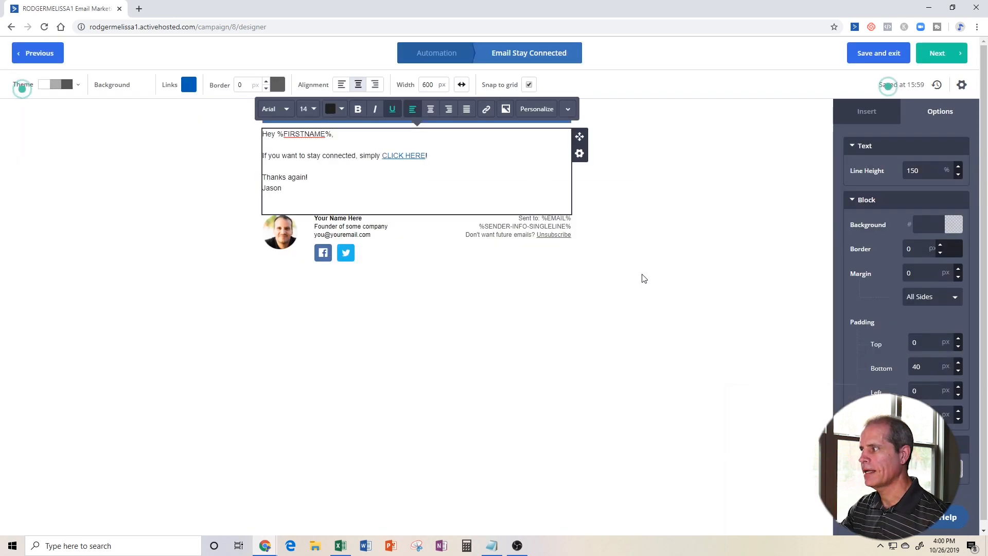
pyautogui.click(878, 54)
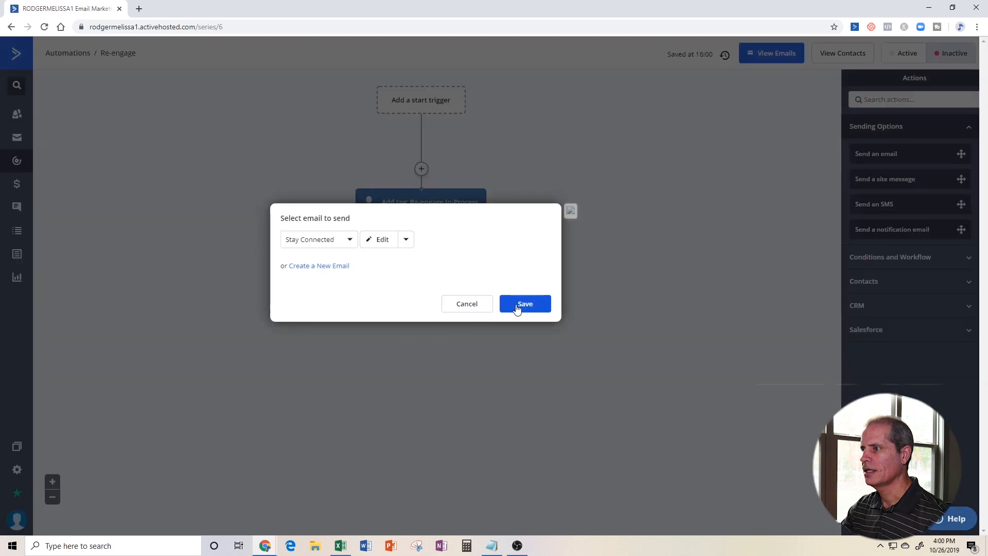
pyautogui.click(520, 304)
# Add a Wait action of 7 days after the Stay Connected email in the Re-engage automation
pyautogui.click(421, 301)
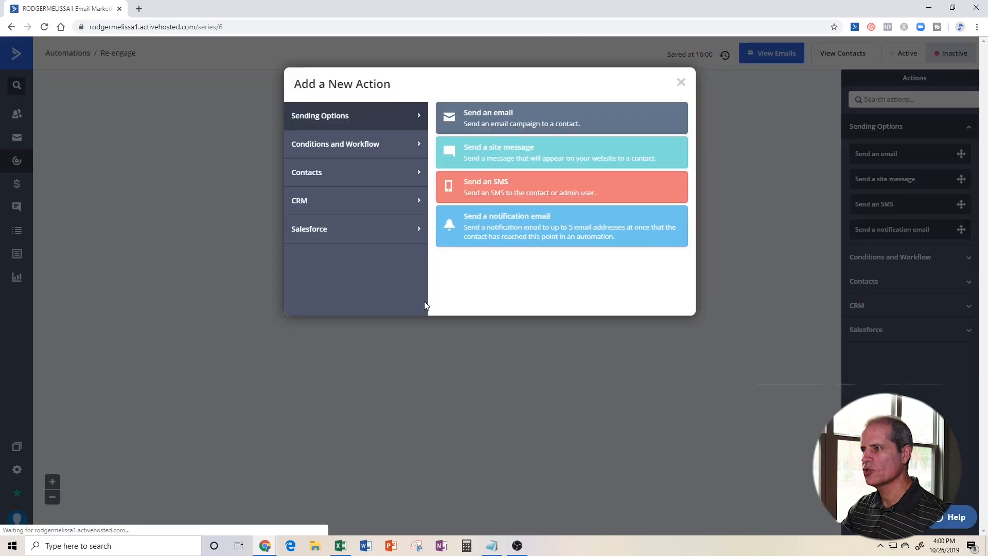
pyautogui.click(355, 144)
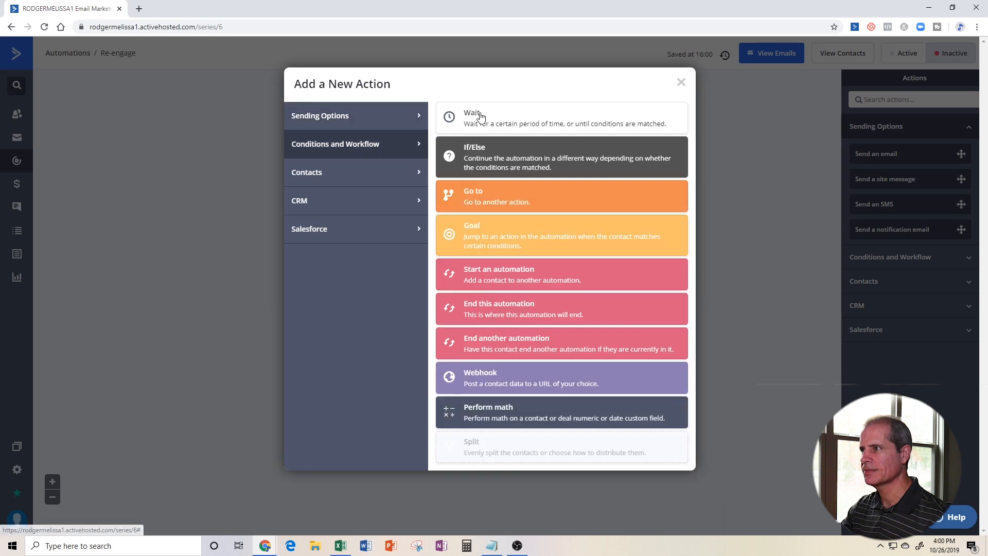
pyautogui.click(463, 115)
pyautogui.click(316, 295)
pyautogui.click(376, 302)
pyautogui.write('7')
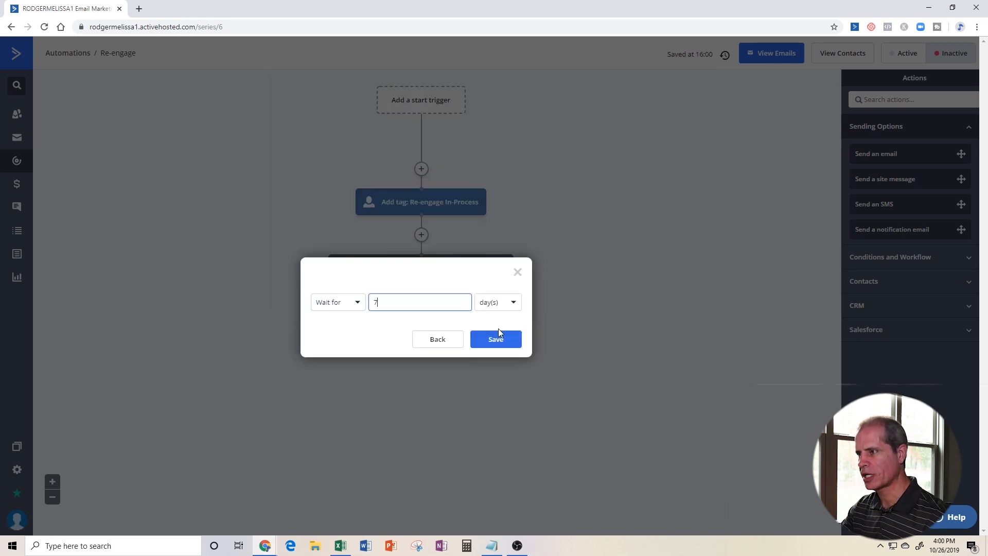
pyautogui.click(495, 342)
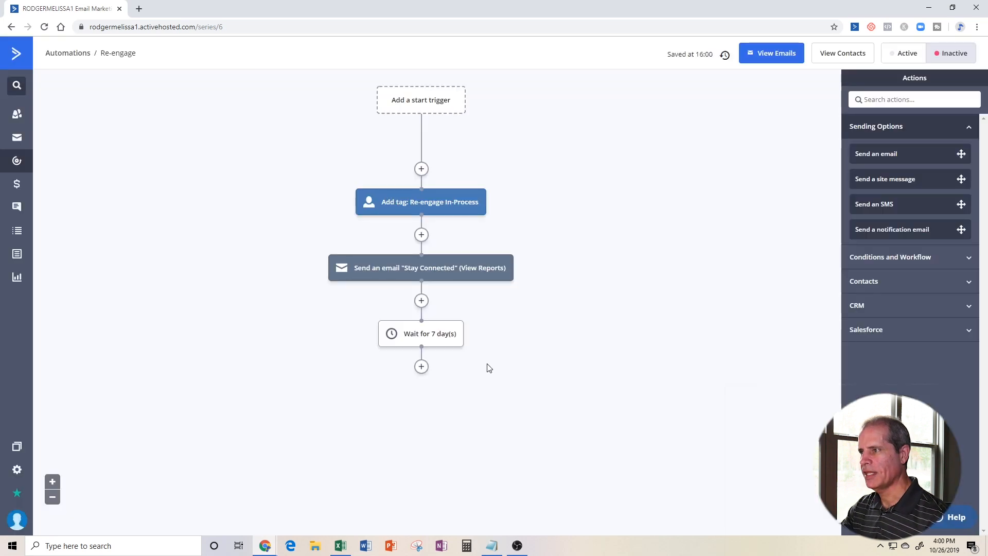
# Add an Unsubscribe action for My Main List after the 7-day wait
pyautogui.click(421, 366)
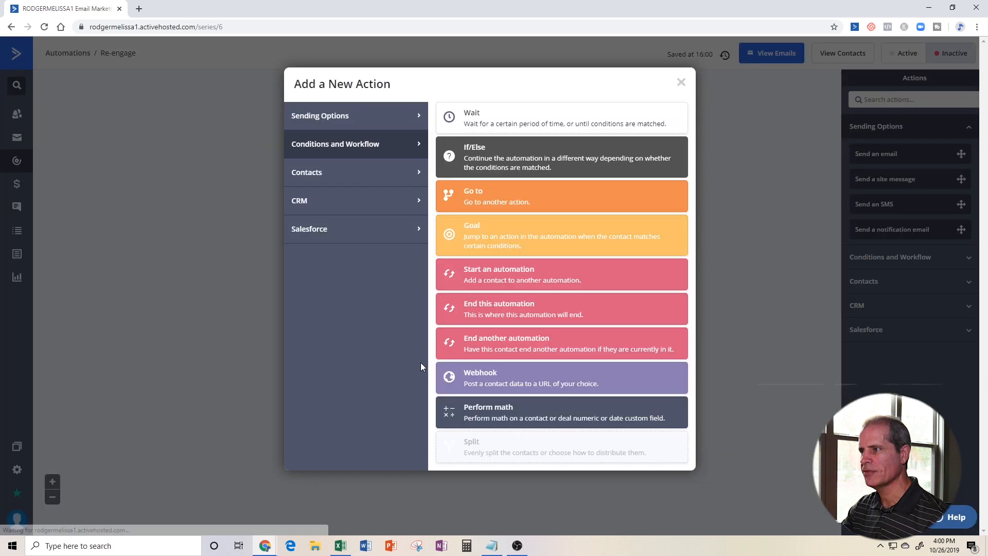
pyautogui.click(324, 173)
pyautogui.click(492, 149)
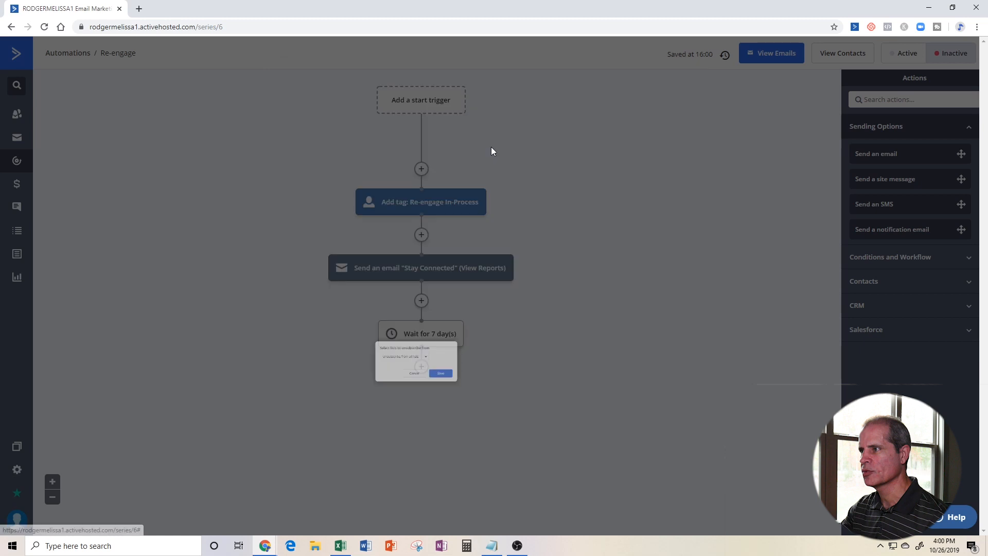
pyautogui.click(438, 350)
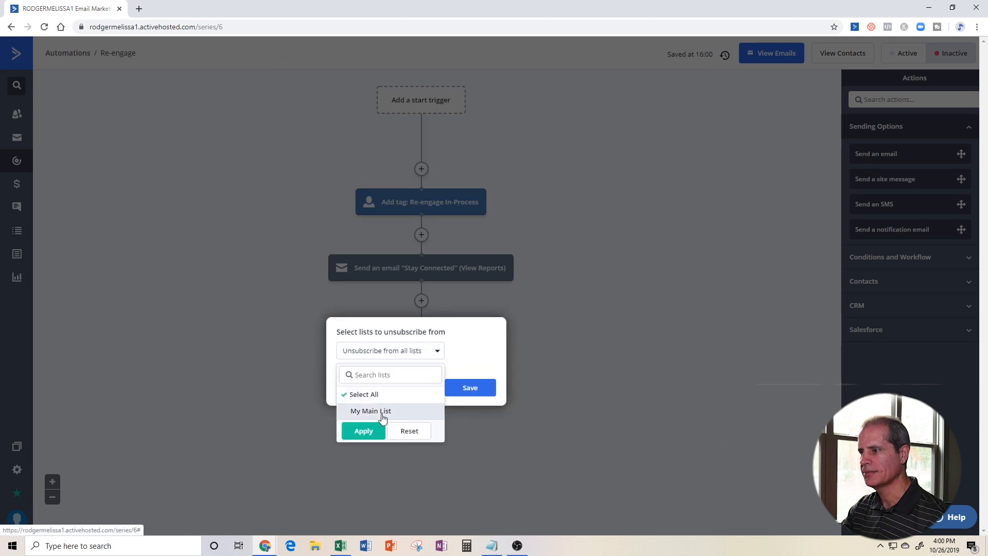
pyautogui.click(384, 412)
pyautogui.click(359, 431)
pyautogui.click(469, 389)
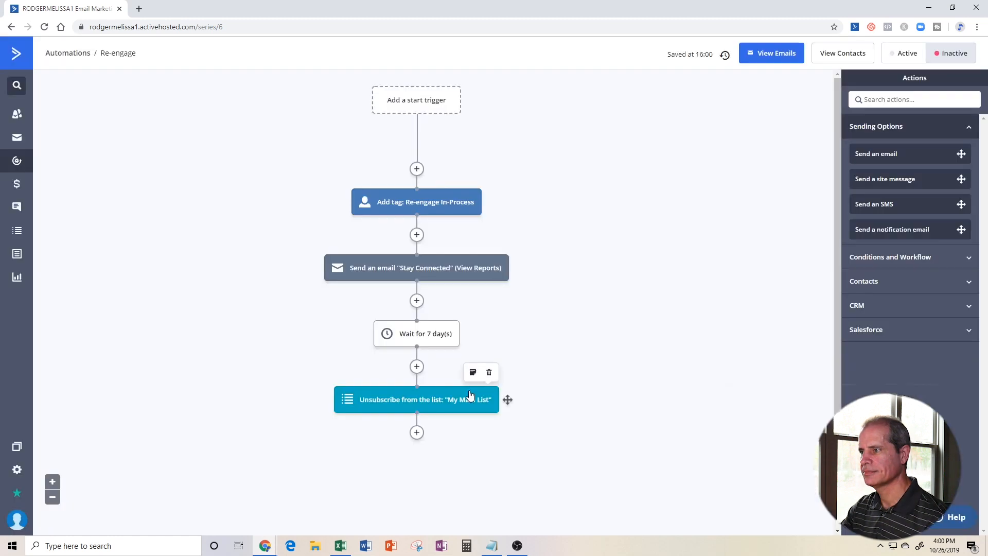
# Add a Goal after the unsubscribe action and name it "Submitted Form"
pyautogui.scroll(-1, 563, 369)
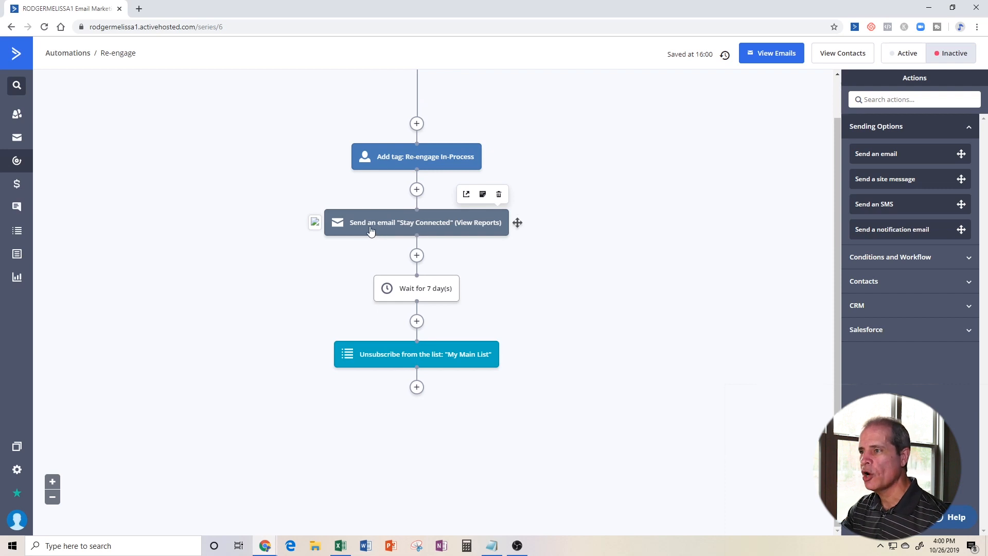
pyautogui.click(417, 388)
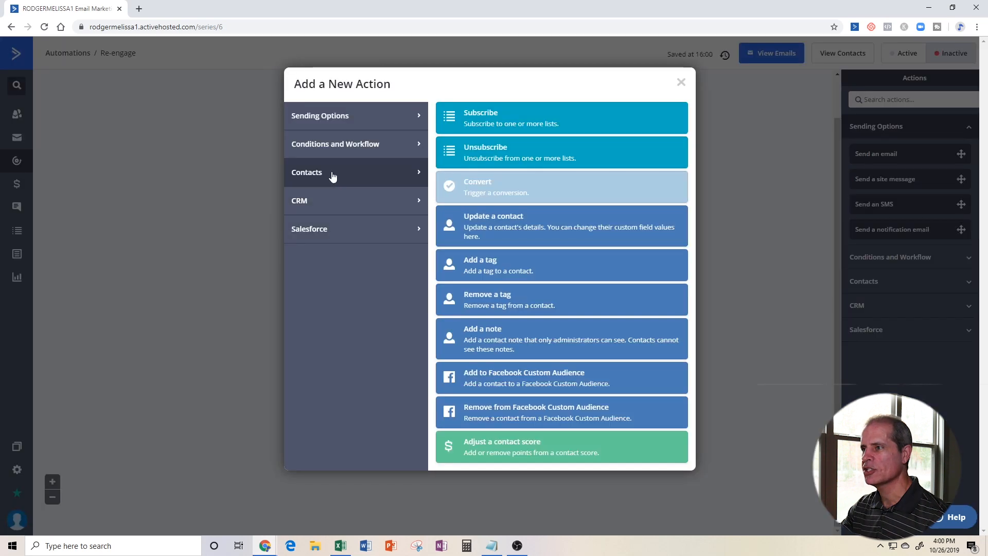
pyautogui.click(322, 147)
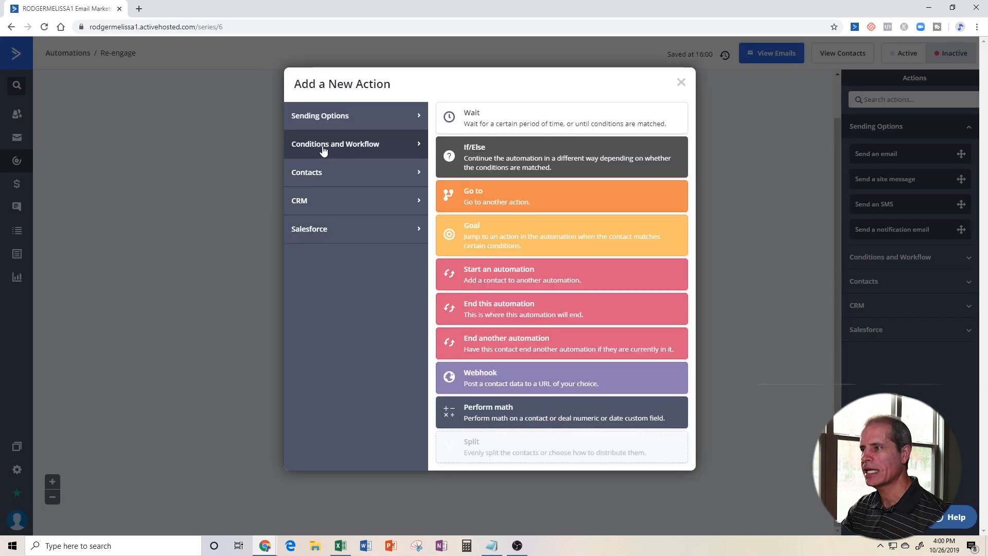
pyautogui.click(490, 236)
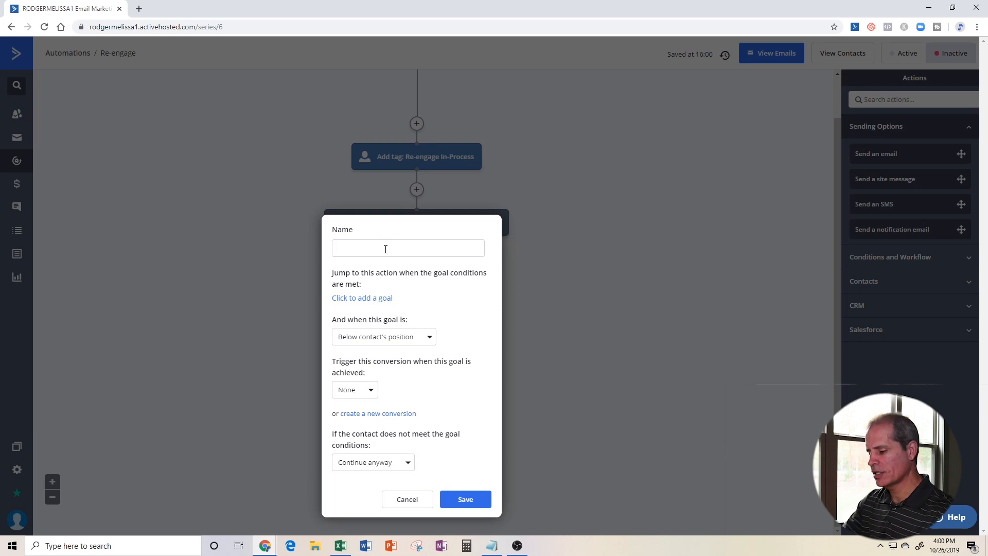
pyautogui.write('Submitted Form')
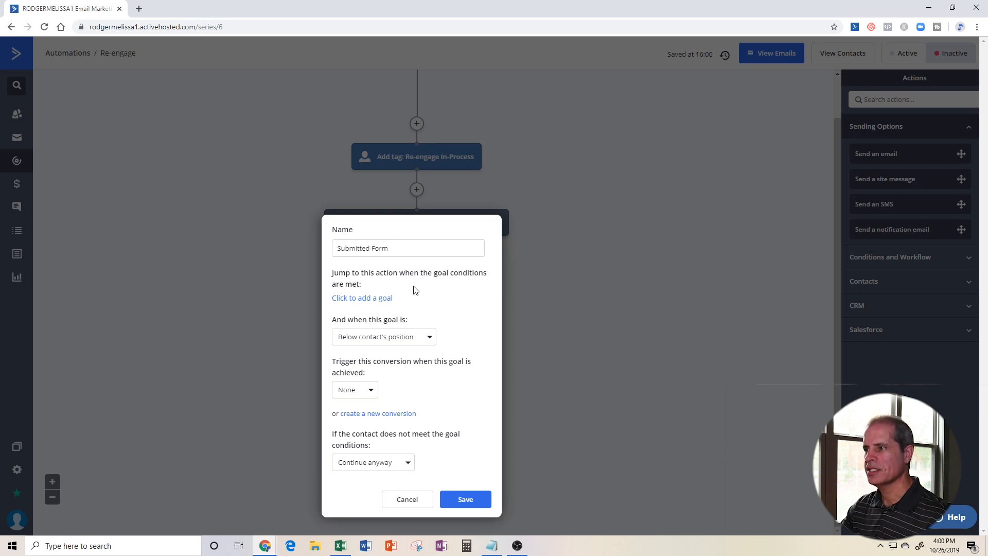
# Set the goal's condition to the tag "Form Submit - Re-engage" existing on the contact
pyautogui.click(355, 298)
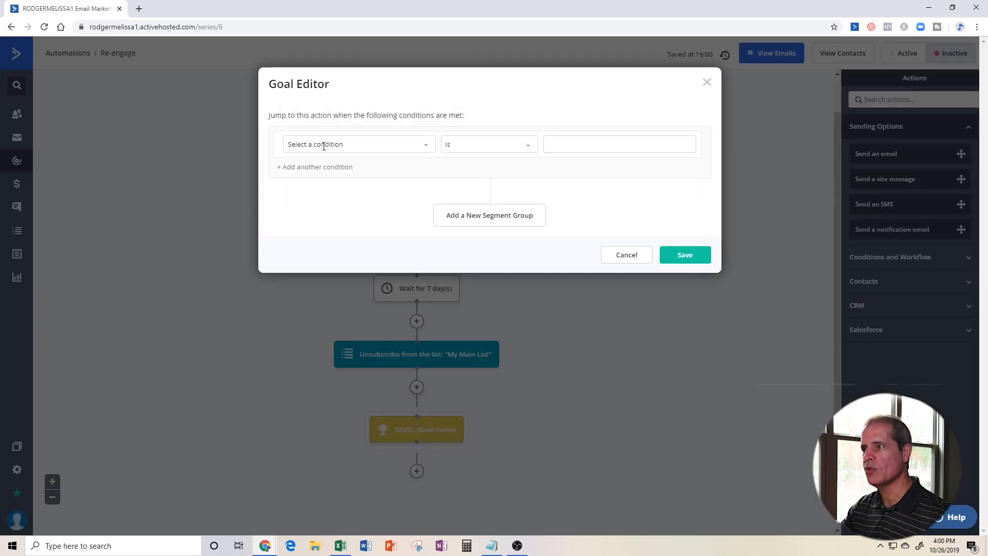
pyautogui.click(324, 146)
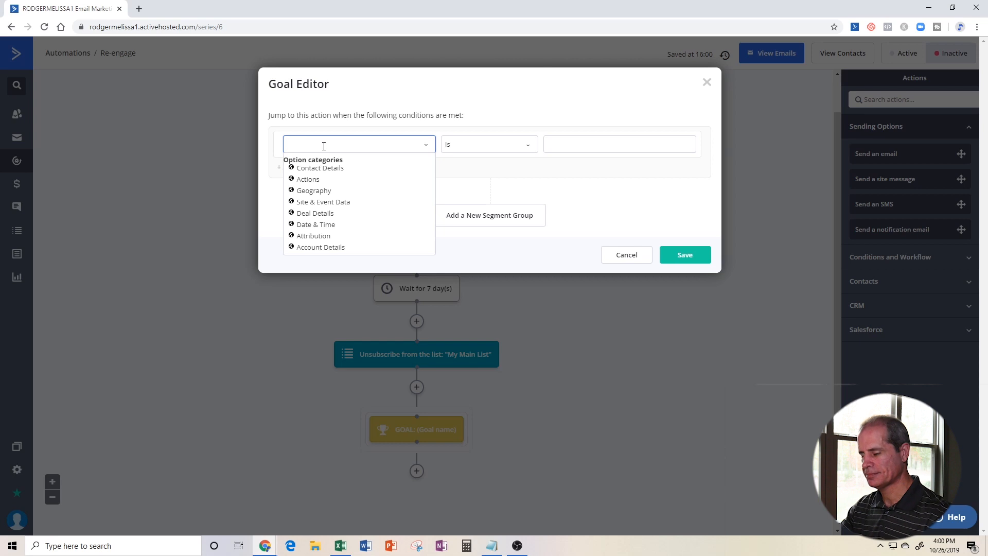
pyautogui.write('tag')
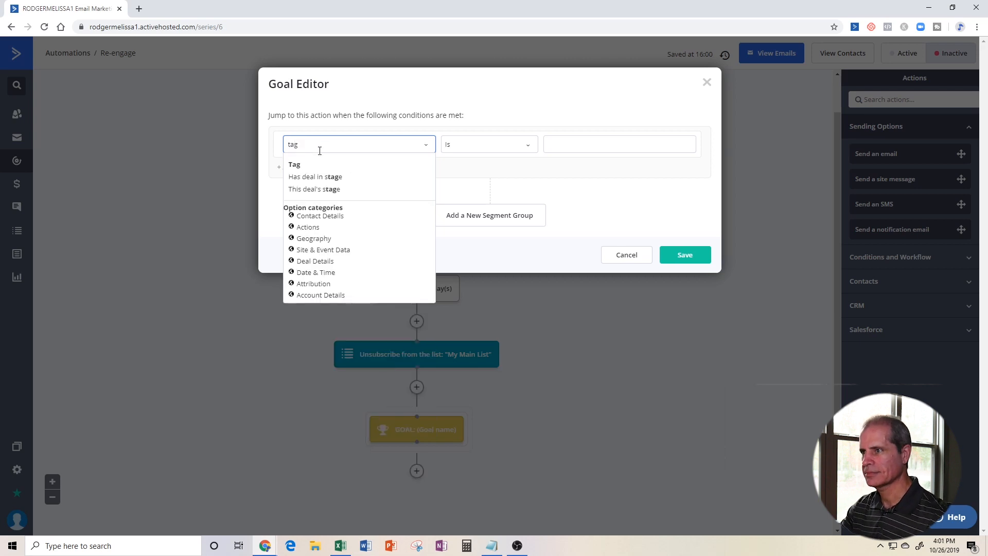
pyautogui.click(295, 164)
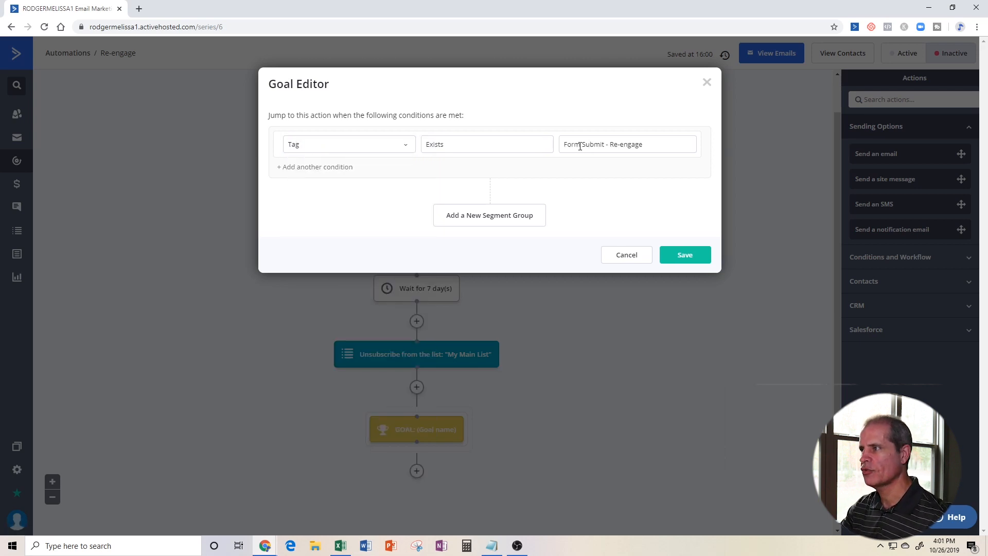
pyautogui.click(642, 145)
pyautogui.click(605, 162)
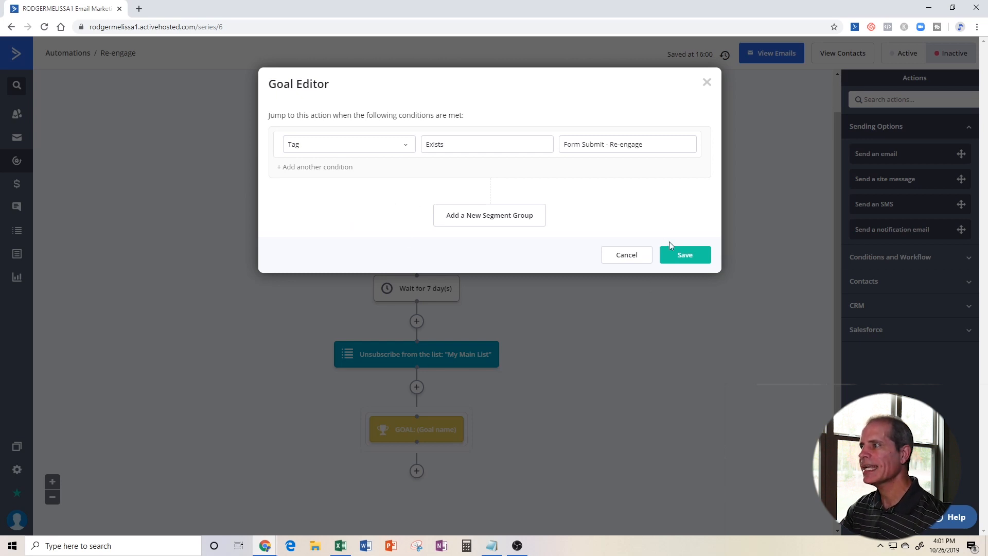
pyautogui.click(681, 255)
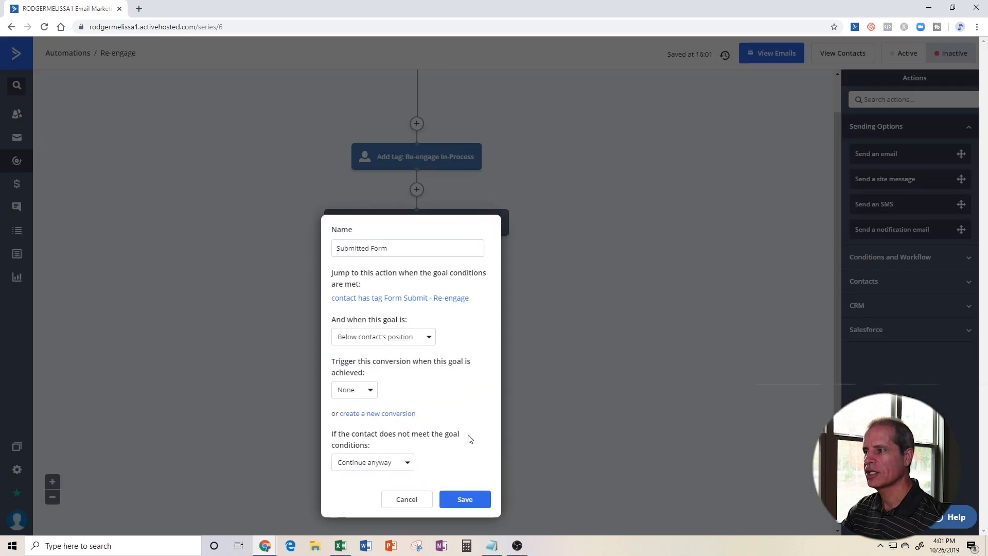
# Make the automation end for contacts who do not meet the goal conditions, and save the goal
pyautogui.click(408, 464)
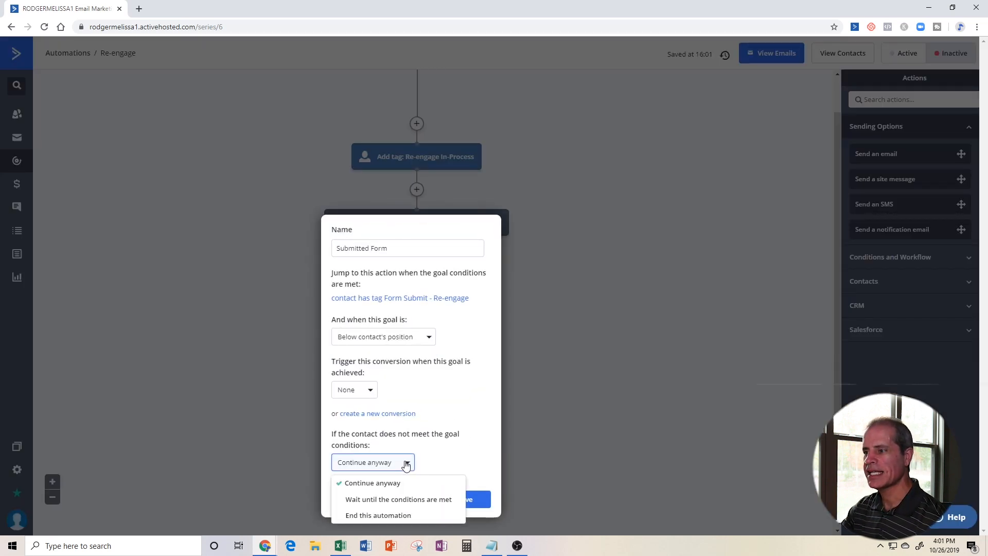
pyautogui.click(400, 516)
pyautogui.click(465, 503)
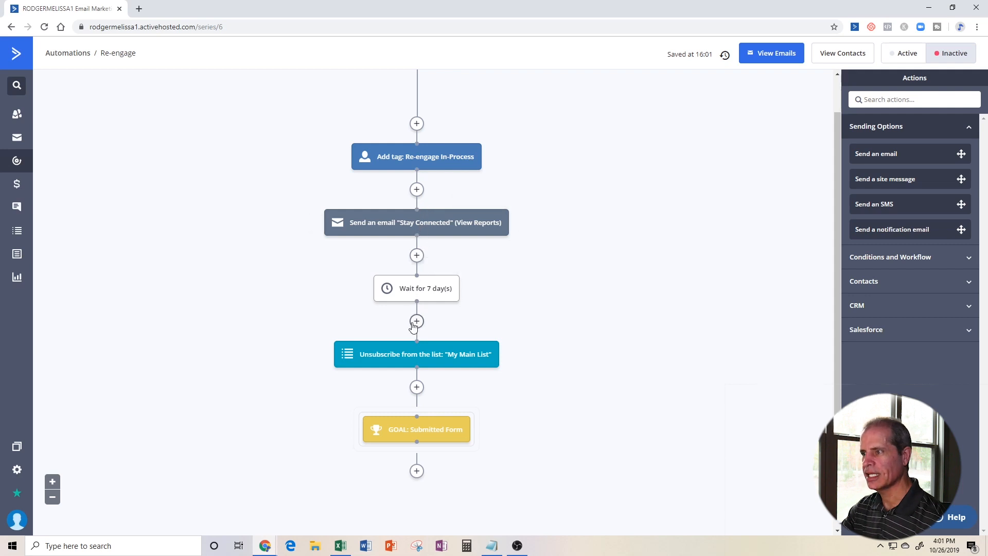
# Add an action after the Submitted Form goal that removes the tags "Re-engage In-Process" and "Form Submit - Re-engage"
pyautogui.moveTo(402, 430)
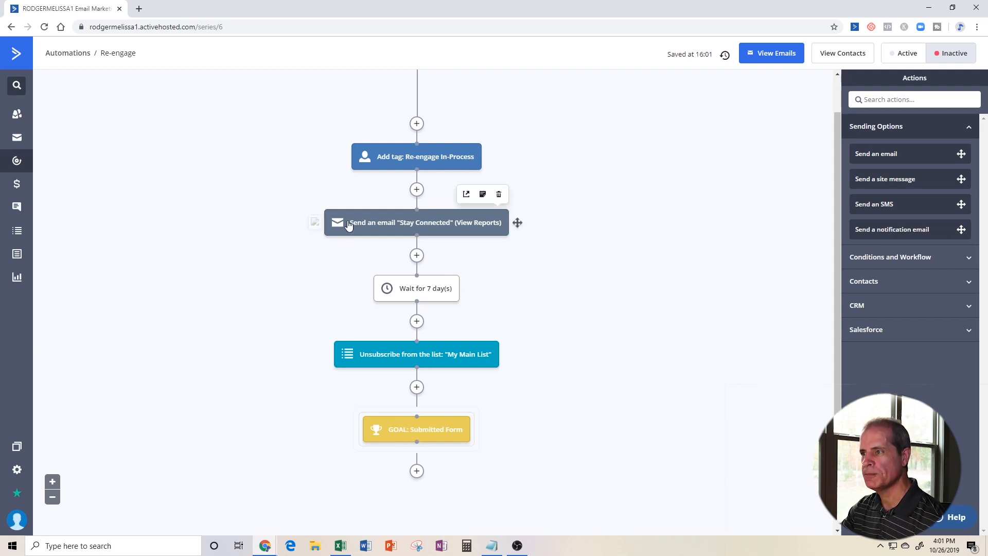
pyautogui.click(417, 472)
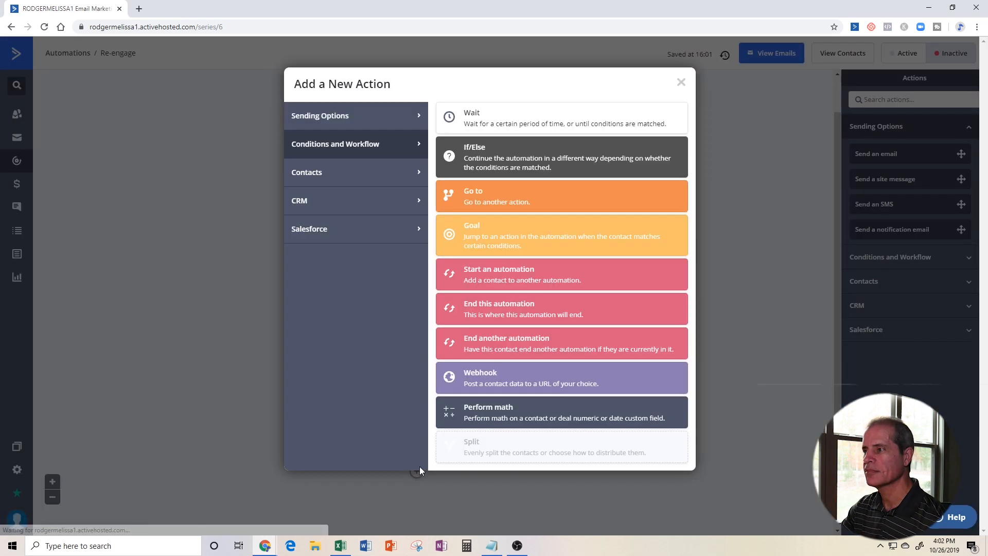
pyautogui.click(327, 175)
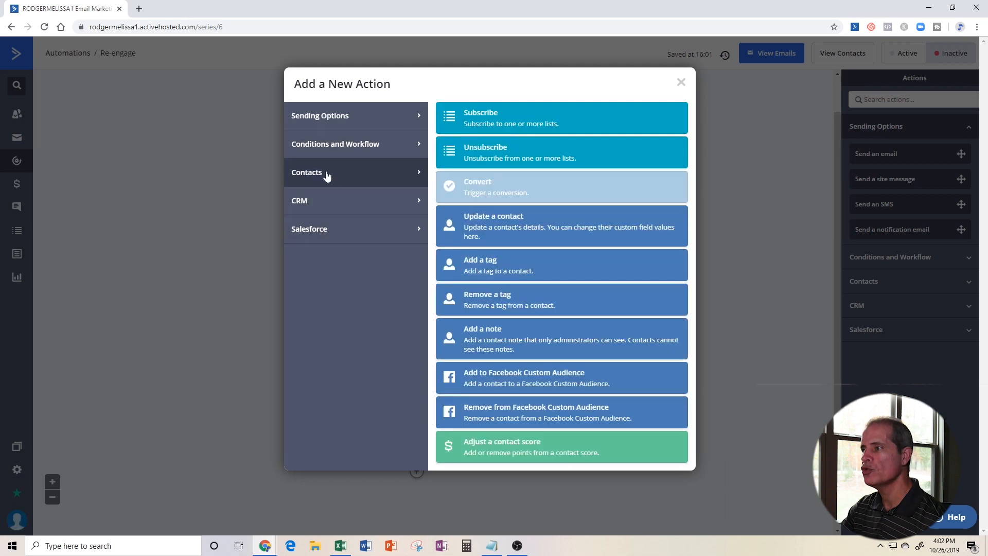
pyautogui.click(489, 304)
pyautogui.click(371, 457)
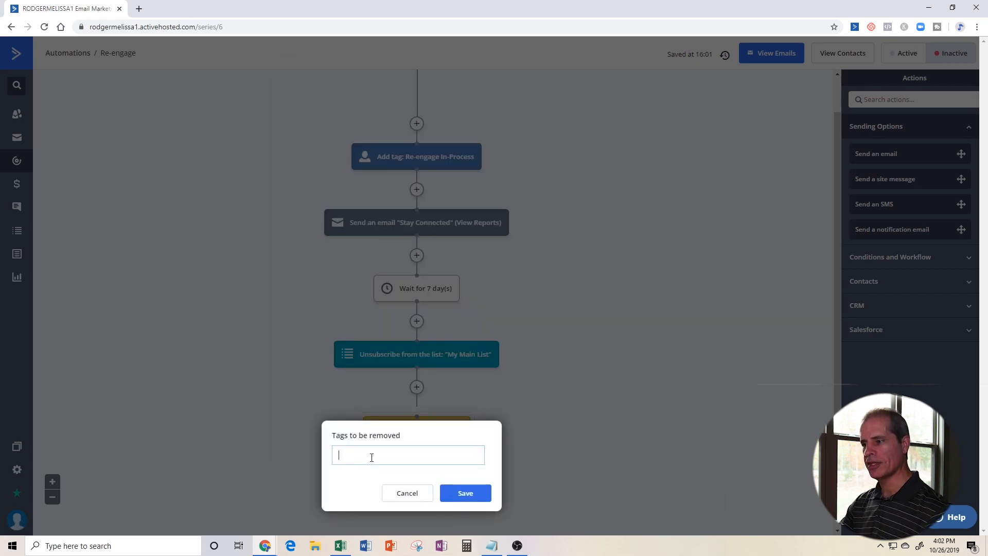
pyautogui.write('re')
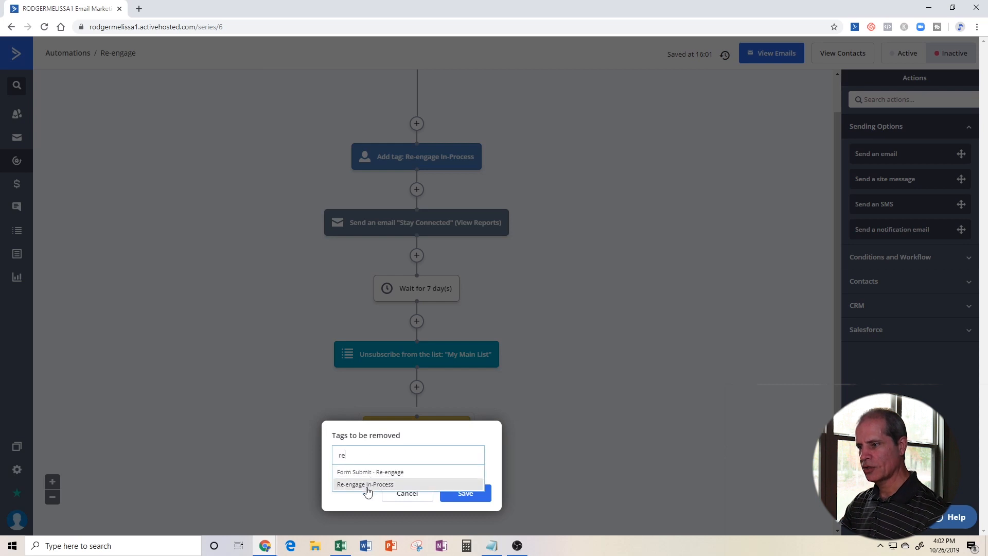
pyautogui.click(368, 480)
pyautogui.write('re')
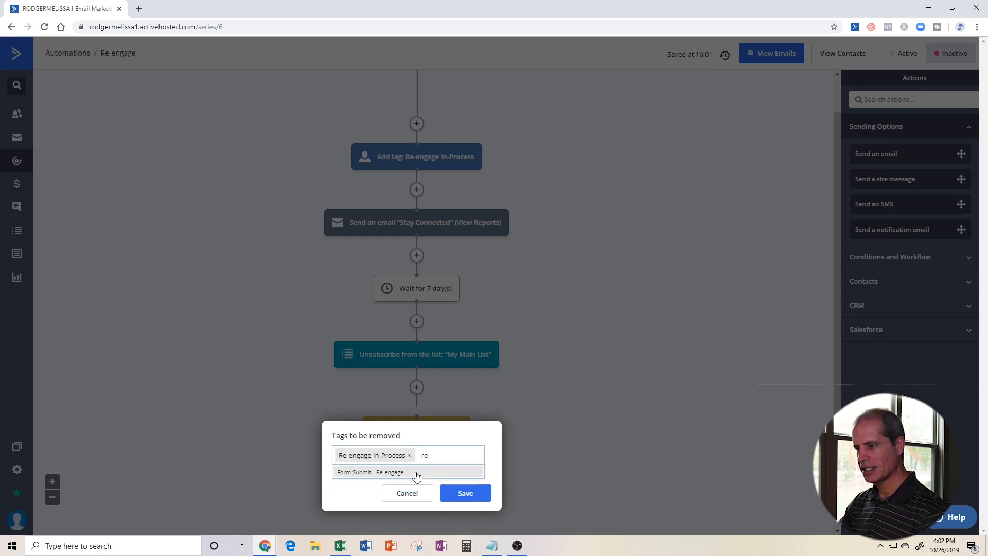
pyautogui.click(387, 473)
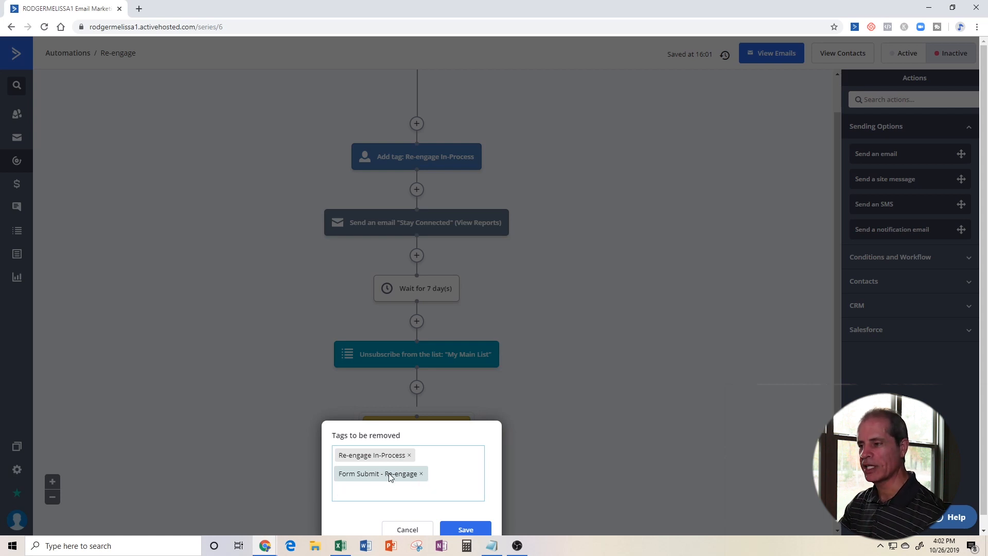
pyautogui.click(466, 529)
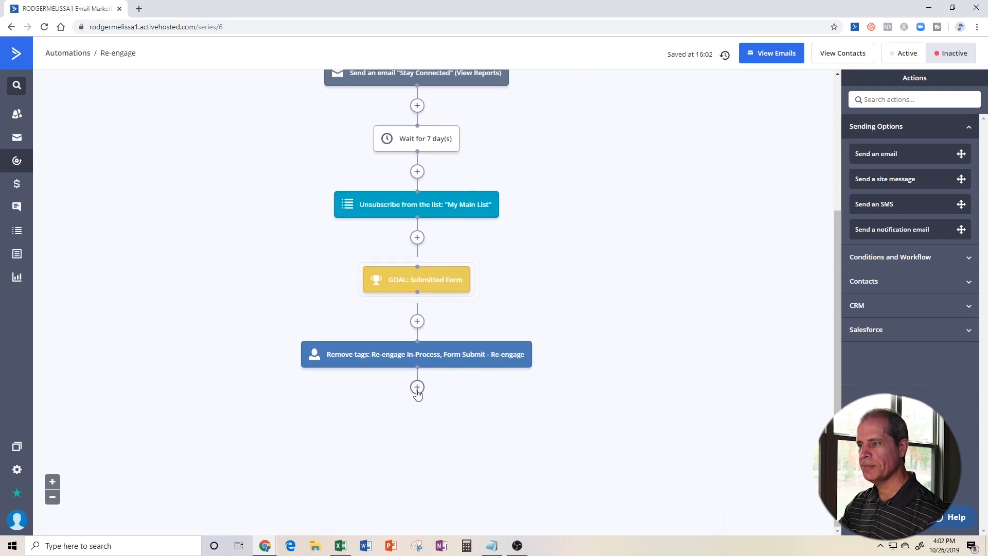
# Add a Start an automation action after the tag removal that enters contacts into "Part 2 - Engagement Tagging"
pyautogui.click(417, 387)
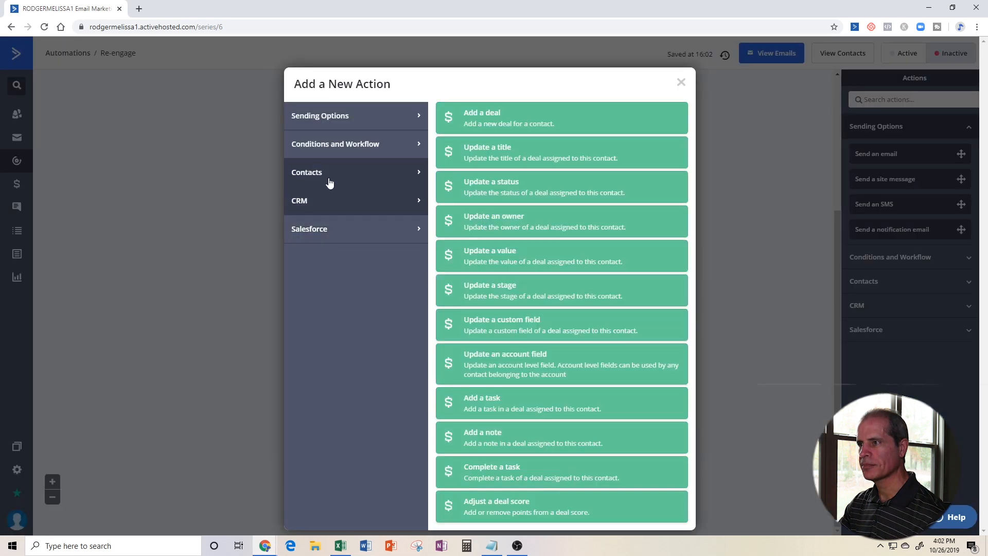
pyautogui.moveTo(332, 153)
pyautogui.click(496, 272)
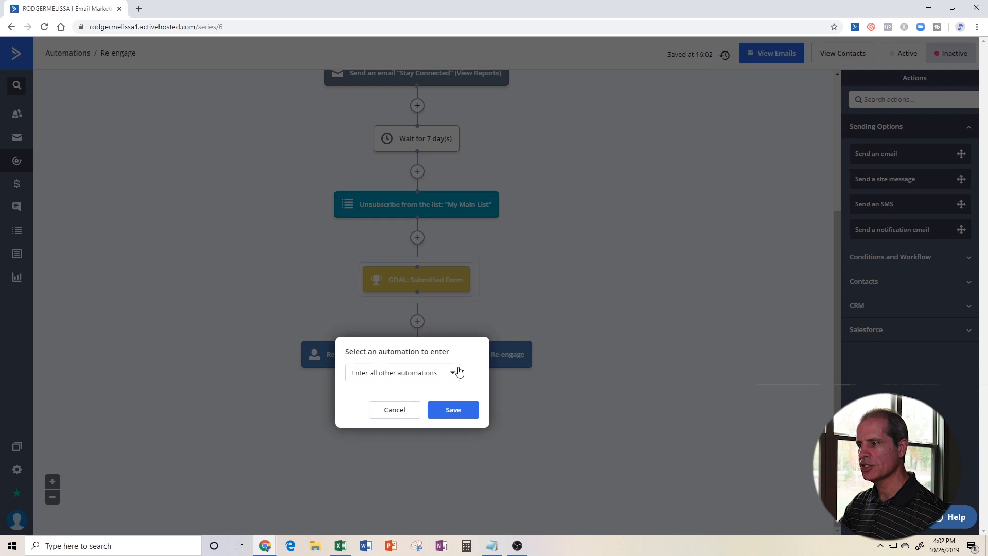
pyautogui.click(452, 375)
pyautogui.click(407, 449)
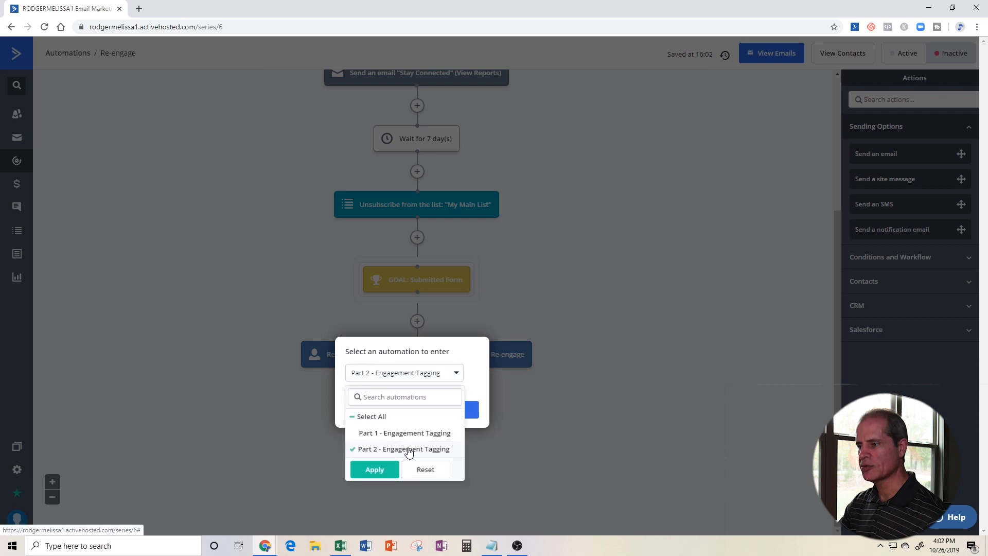
pyautogui.click(383, 467)
pyautogui.click(455, 412)
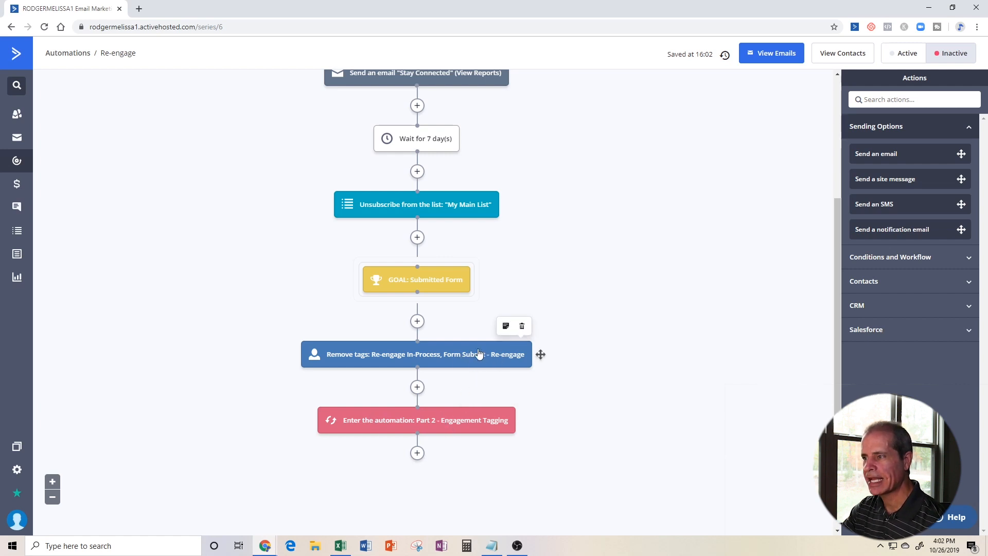
# Insert a 5-minute wait between the tag removal and the action that enters the Part 2 - Engagement Tagging automation
pyautogui.click(418, 387)
pyautogui.click(470, 123)
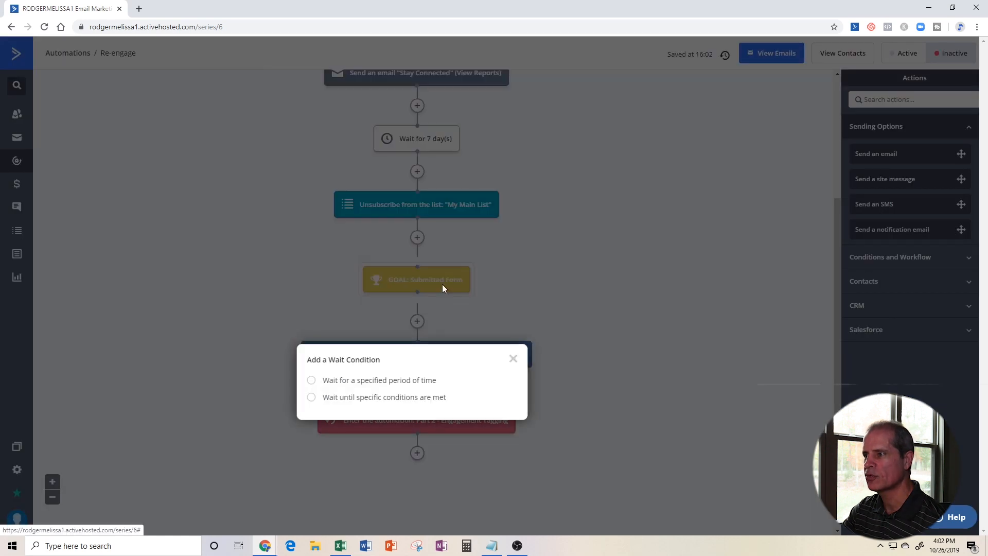
pyautogui.click(311, 380)
pyautogui.click(376, 389)
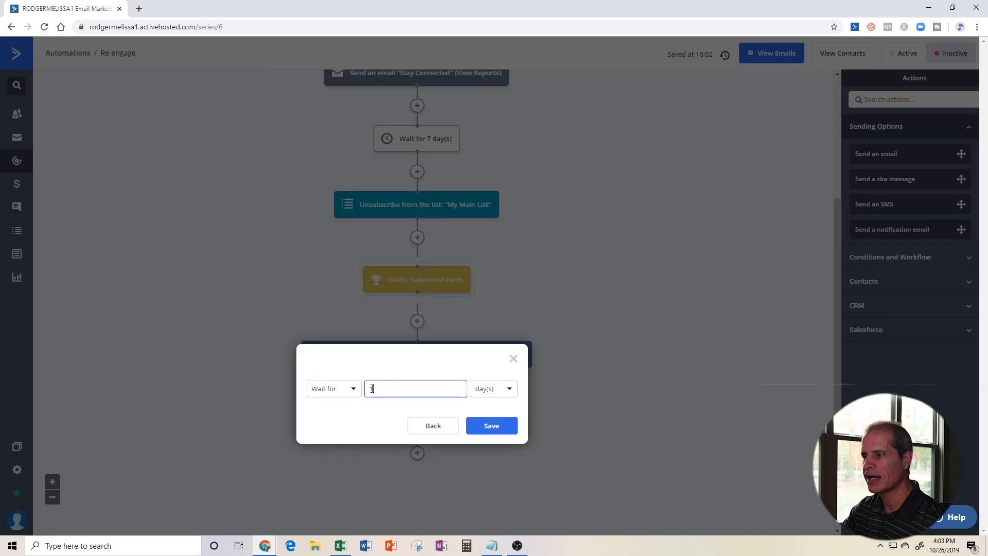
pyautogui.write('5')
pyautogui.click(489, 389)
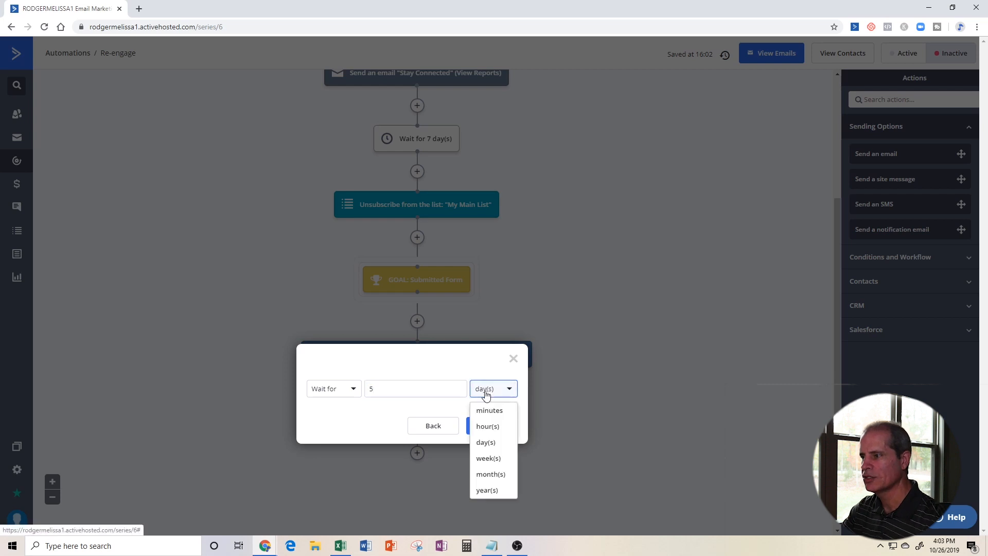
pyautogui.click(489, 410)
pyautogui.click(490, 425)
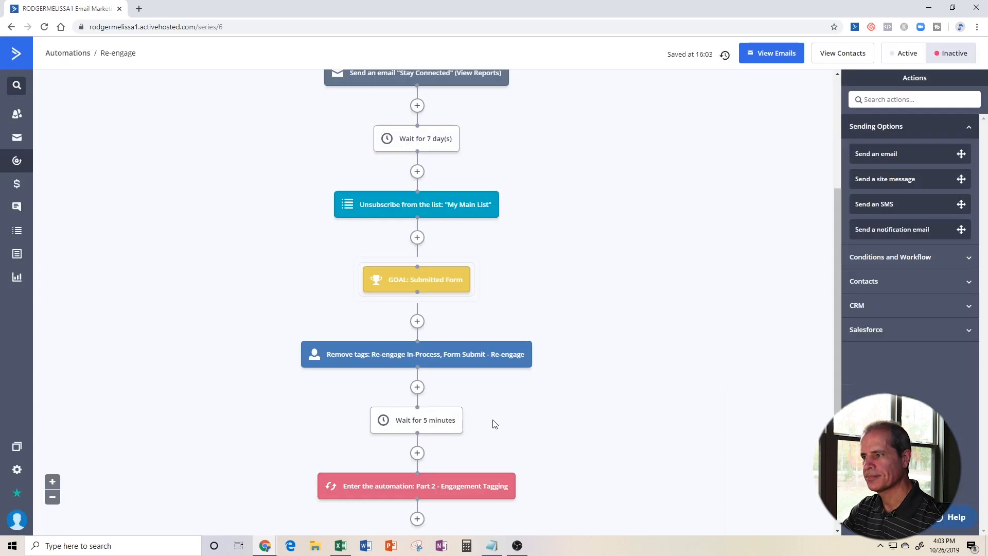